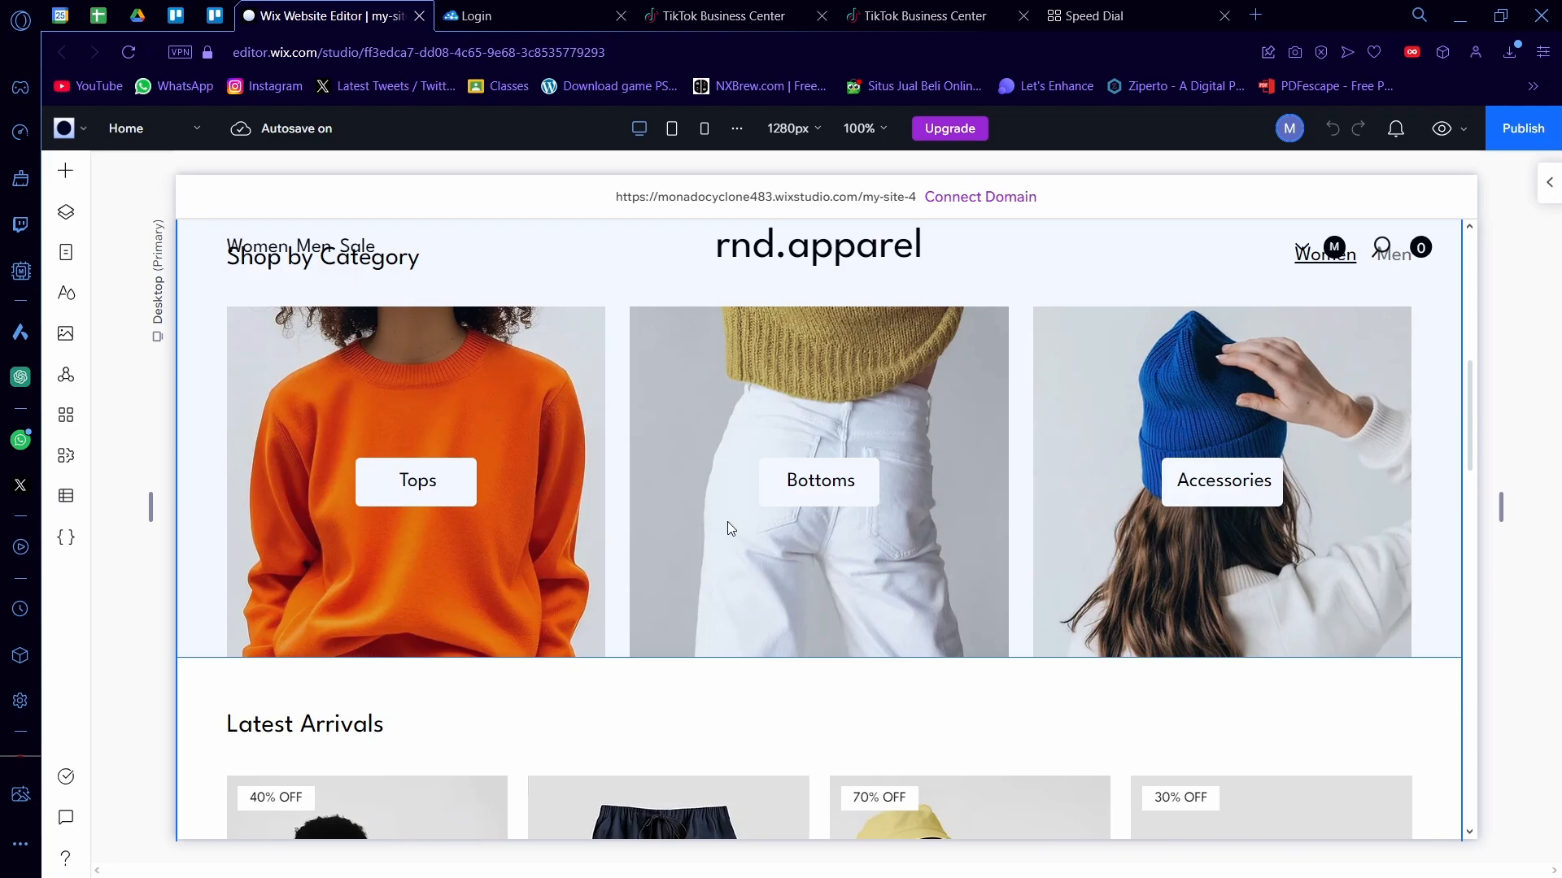
# Step: Review the Wix store's category, latest arrivals and sale sections, and view the LitCommerce sign-in page
pyautogui.scroll(-6, 727, 521)
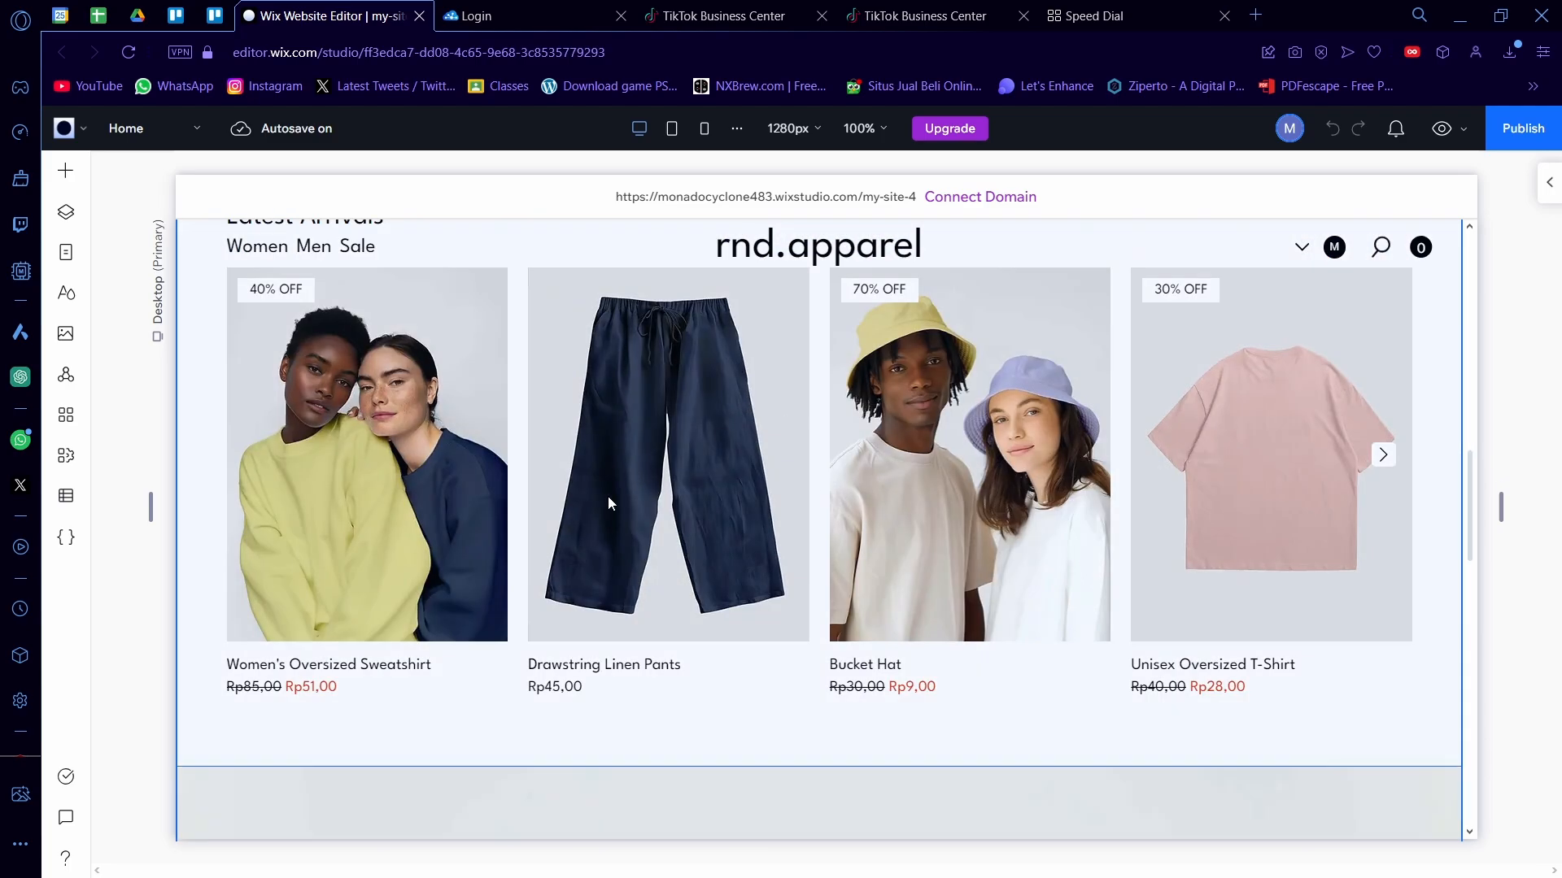
pyautogui.scroll(-4, 608, 503)
pyautogui.scroll(3, 770, 477)
pyautogui.scroll(-2, 903, 481)
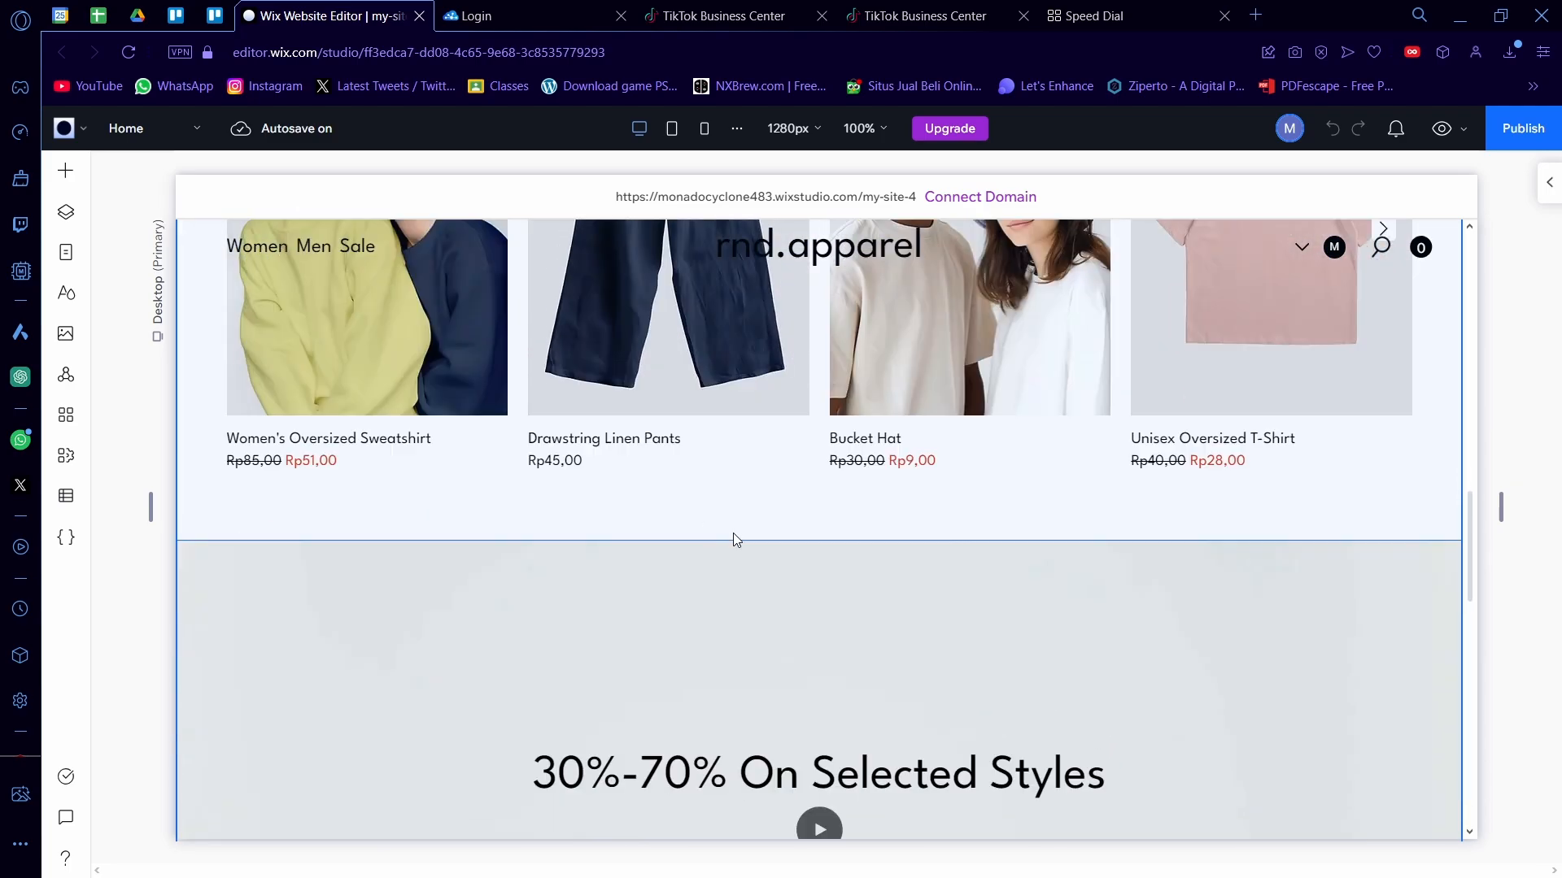
pyautogui.scroll(-5, 734, 540)
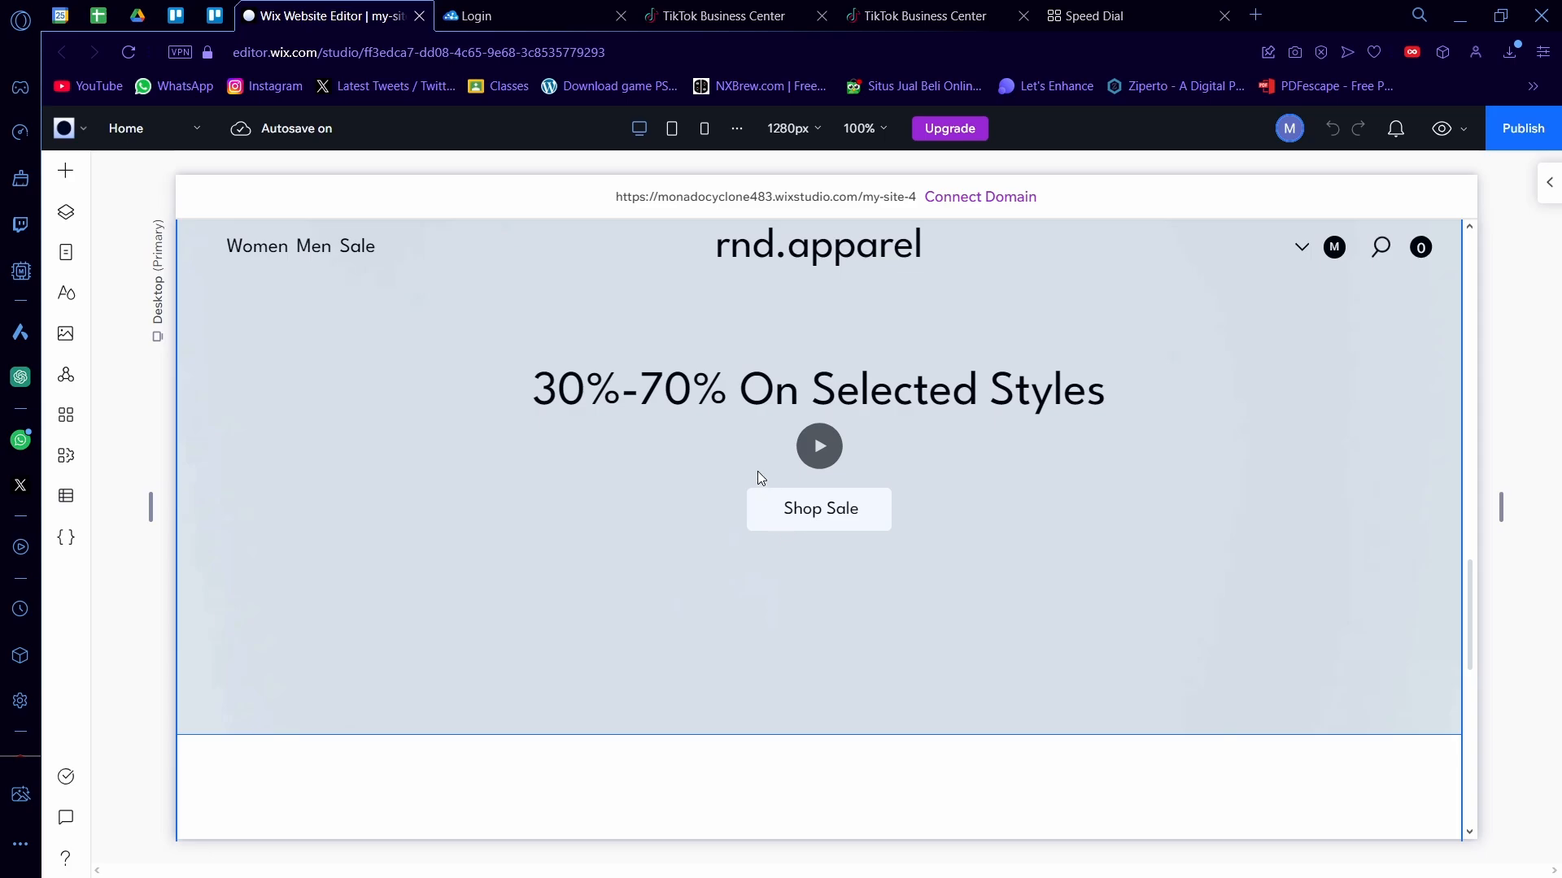
pyautogui.scroll(5, 757, 476)
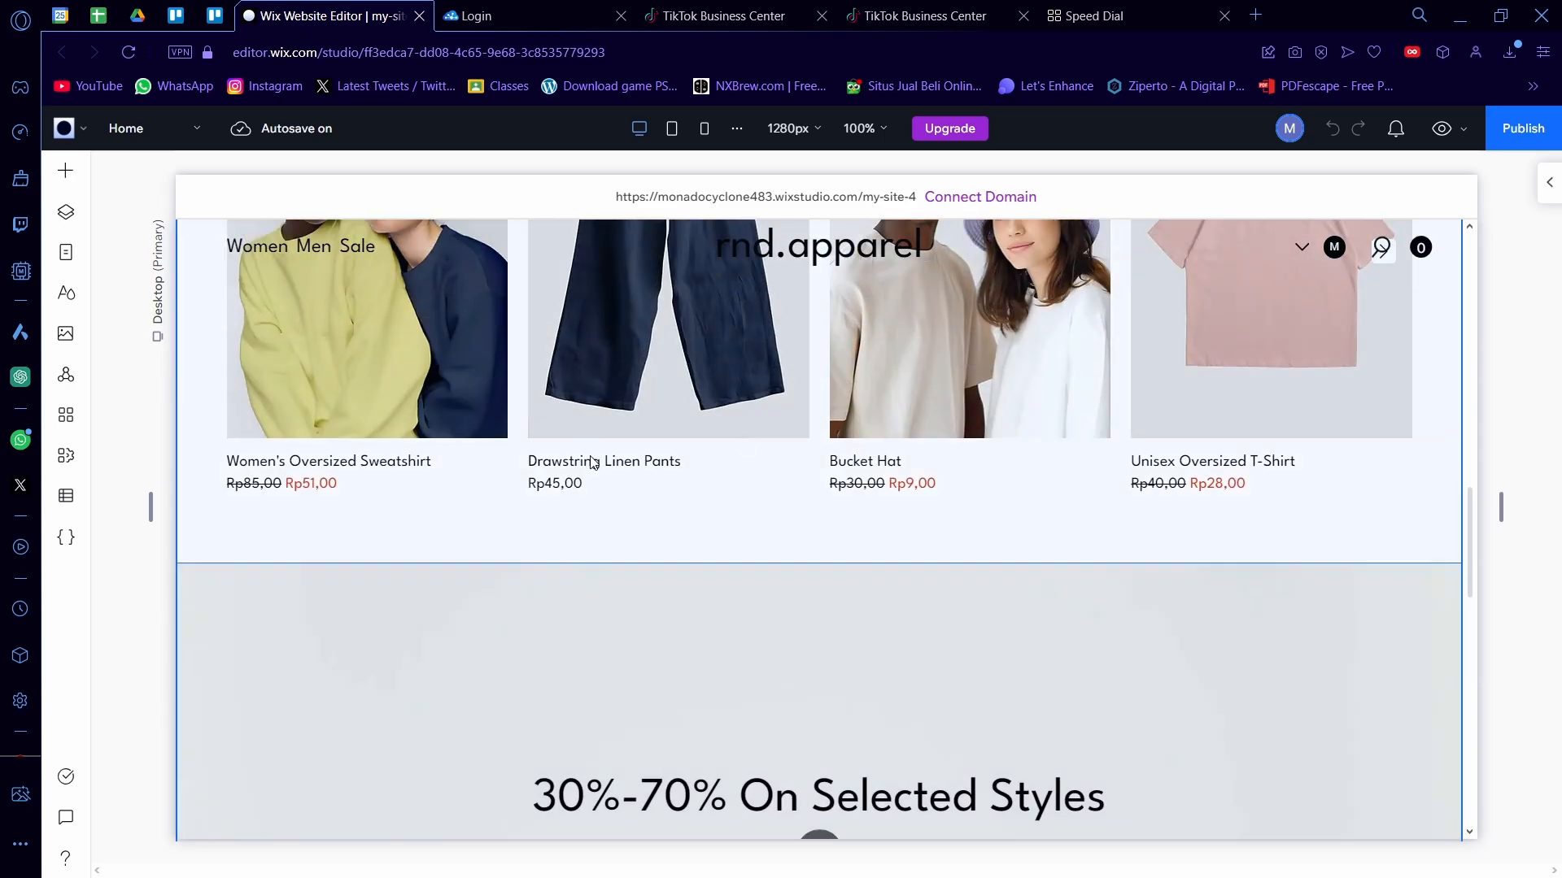
pyautogui.click(444, 18)
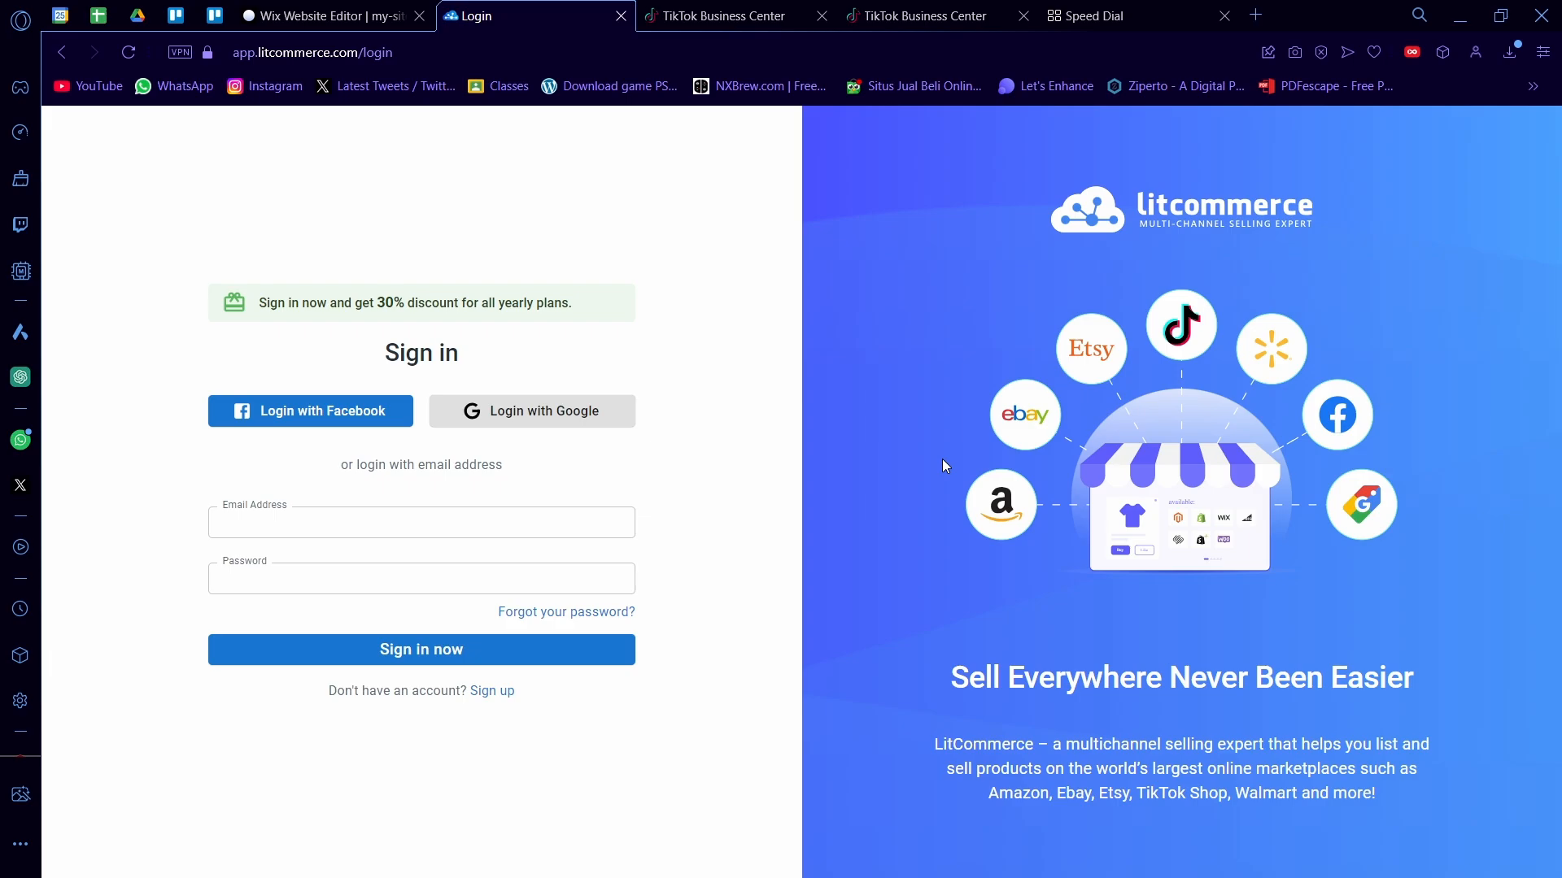
# Step: Switch to TikTok Business Center, look through the open ad delivery QR code dialog and close it
pyautogui.click(715, 17)
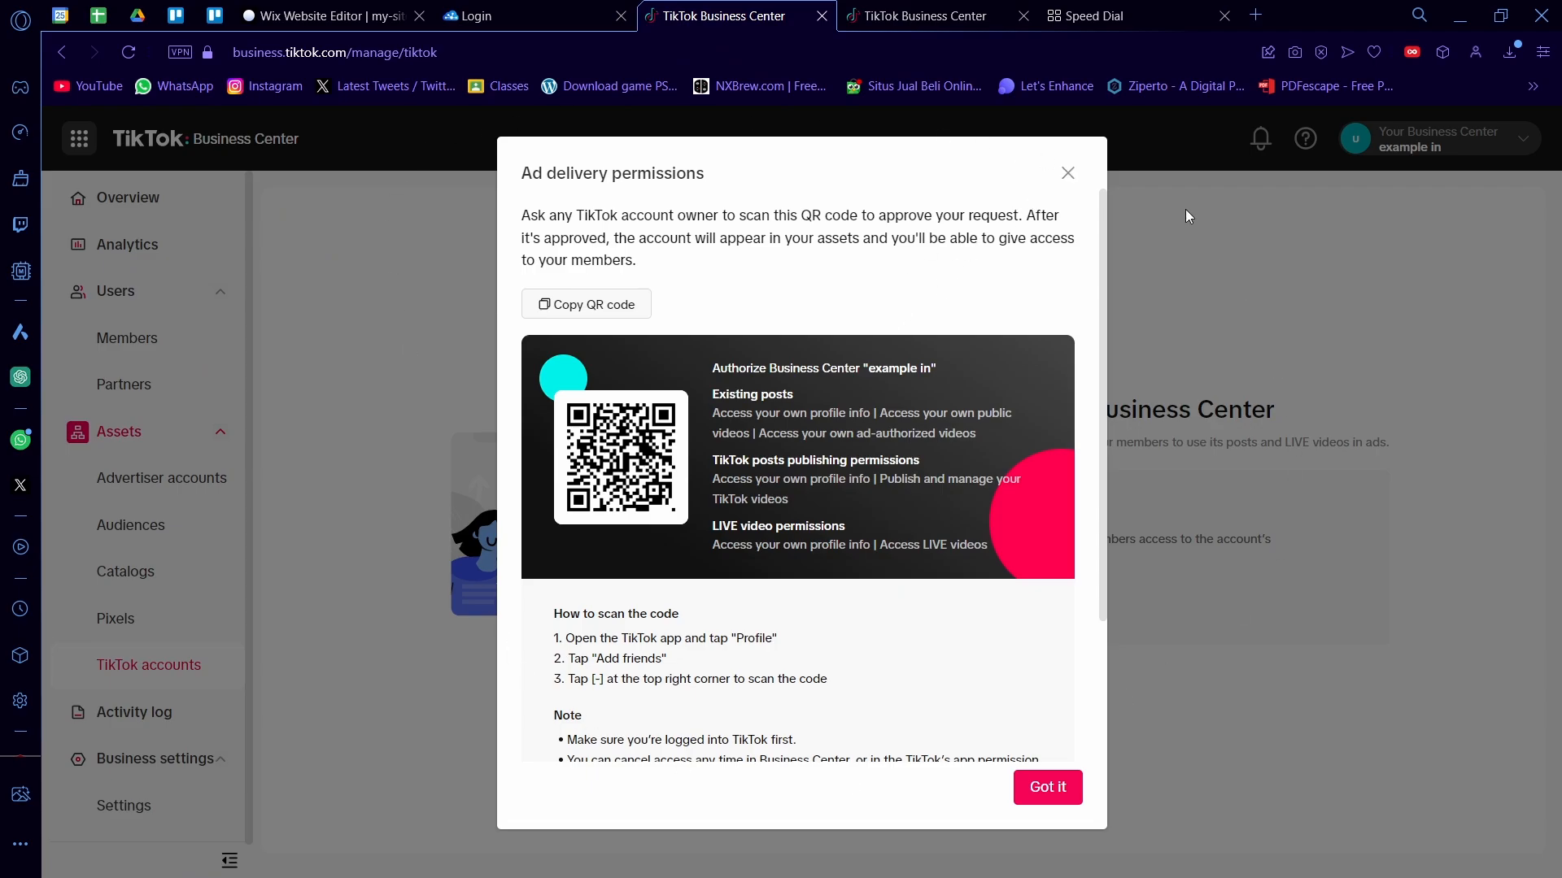
pyautogui.scroll(-3, 802, 569)
pyautogui.scroll(3, 798, 569)
pyautogui.click(1068, 173)
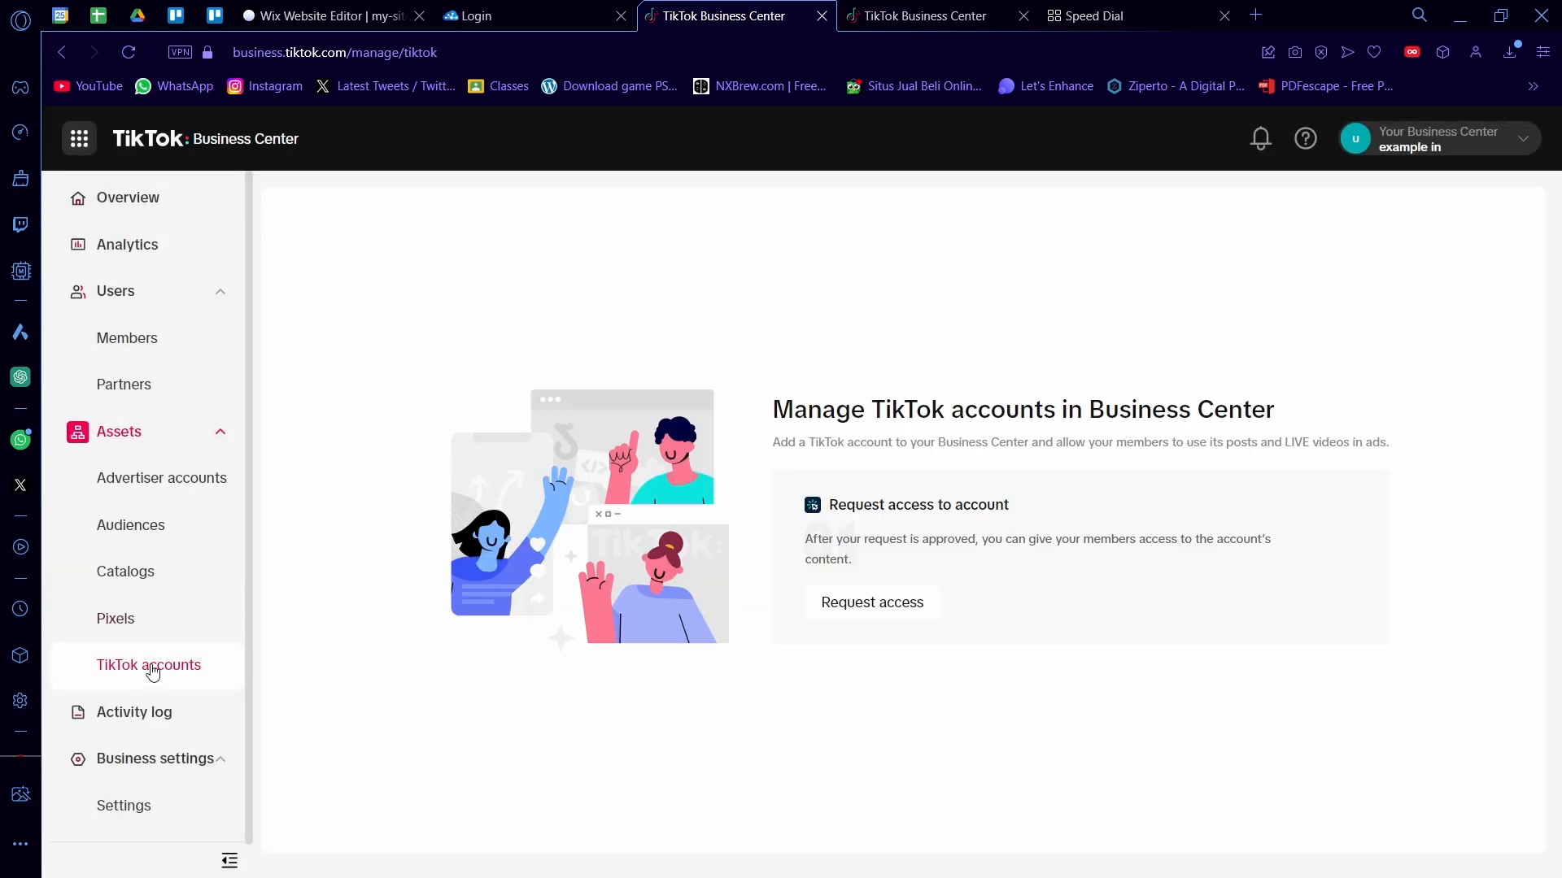
# Step: Start an access request for a TikTok account with "Request ad delivery permissions" as the goal
pyautogui.click(880, 611)
pyautogui.click(598, 461)
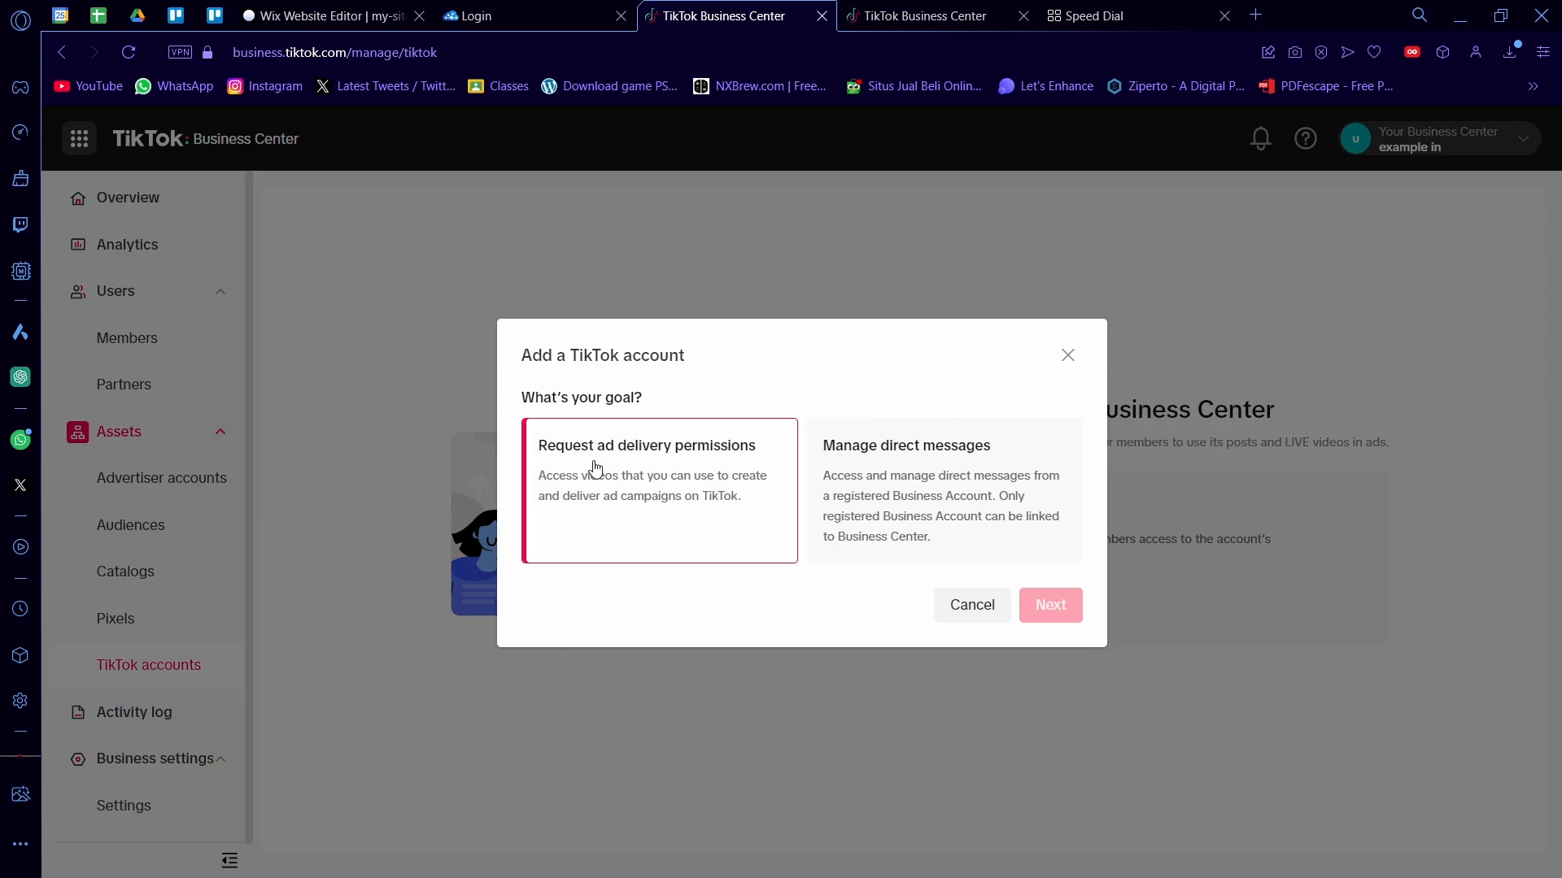
pyautogui.click(1049, 605)
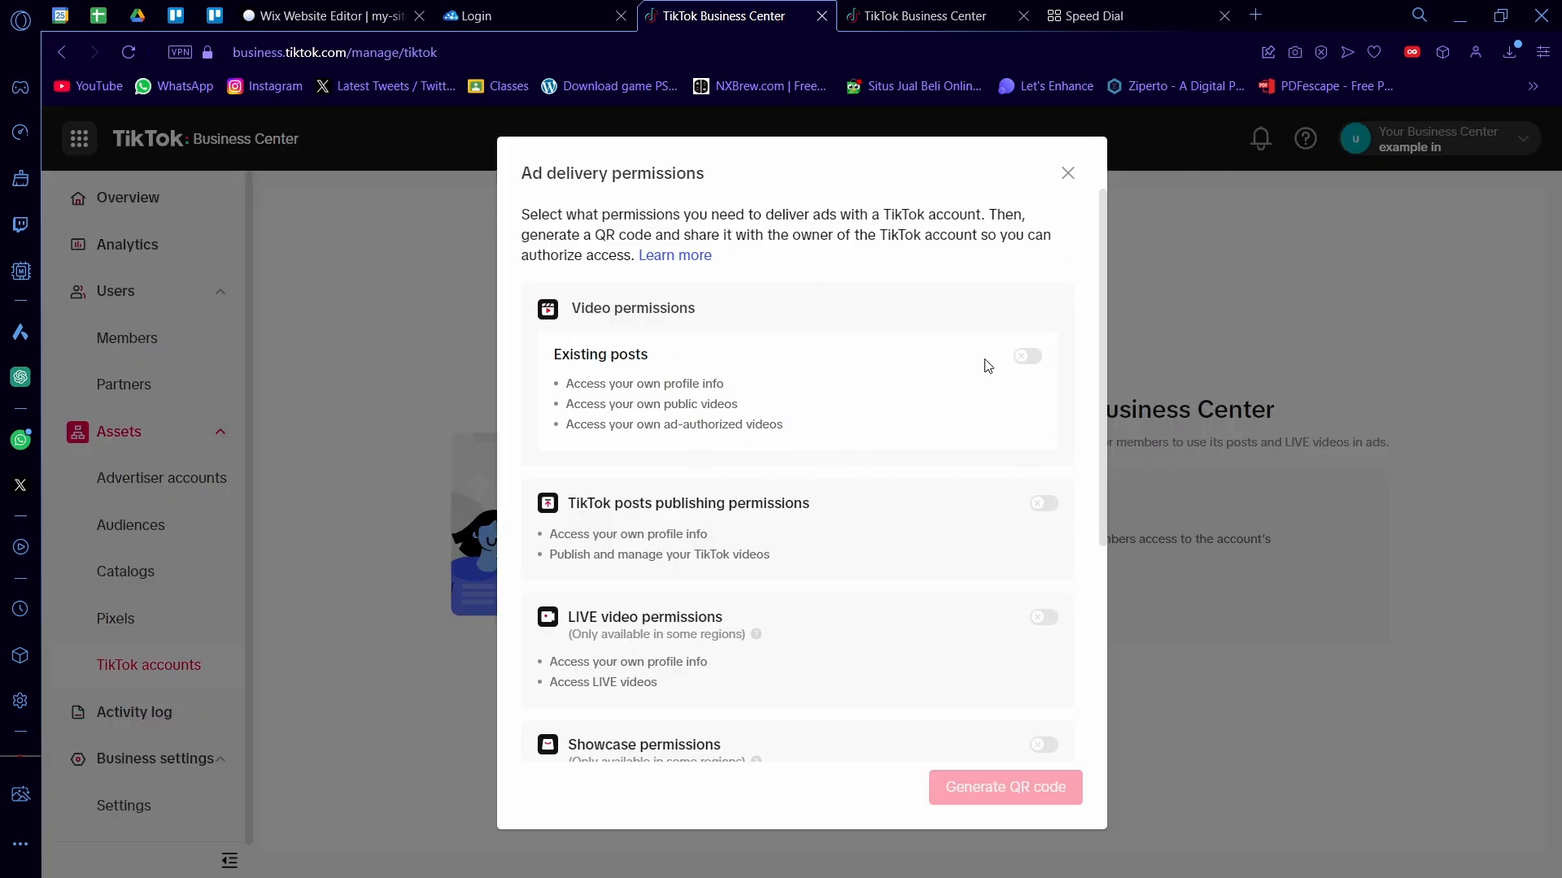
# Step: Enable the existing posts, posts publishing, LIVE video, Showcase, direct message and Series permissions, and generate the QR code
pyautogui.click(1030, 358)
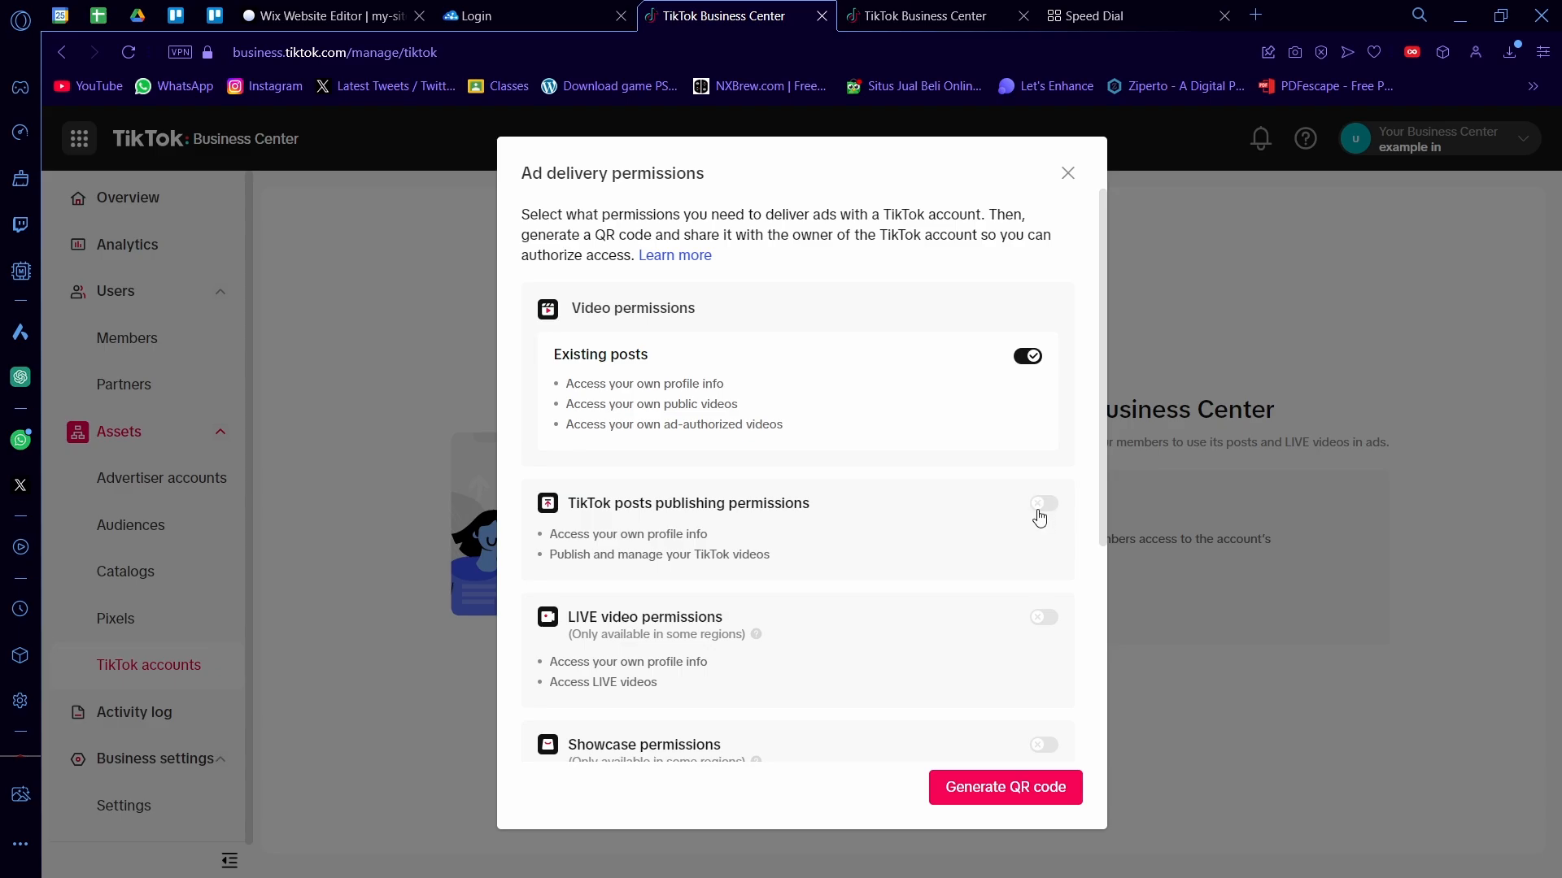
pyautogui.click(1042, 505)
pyautogui.click(1042, 618)
pyautogui.scroll(-1, 976, 586)
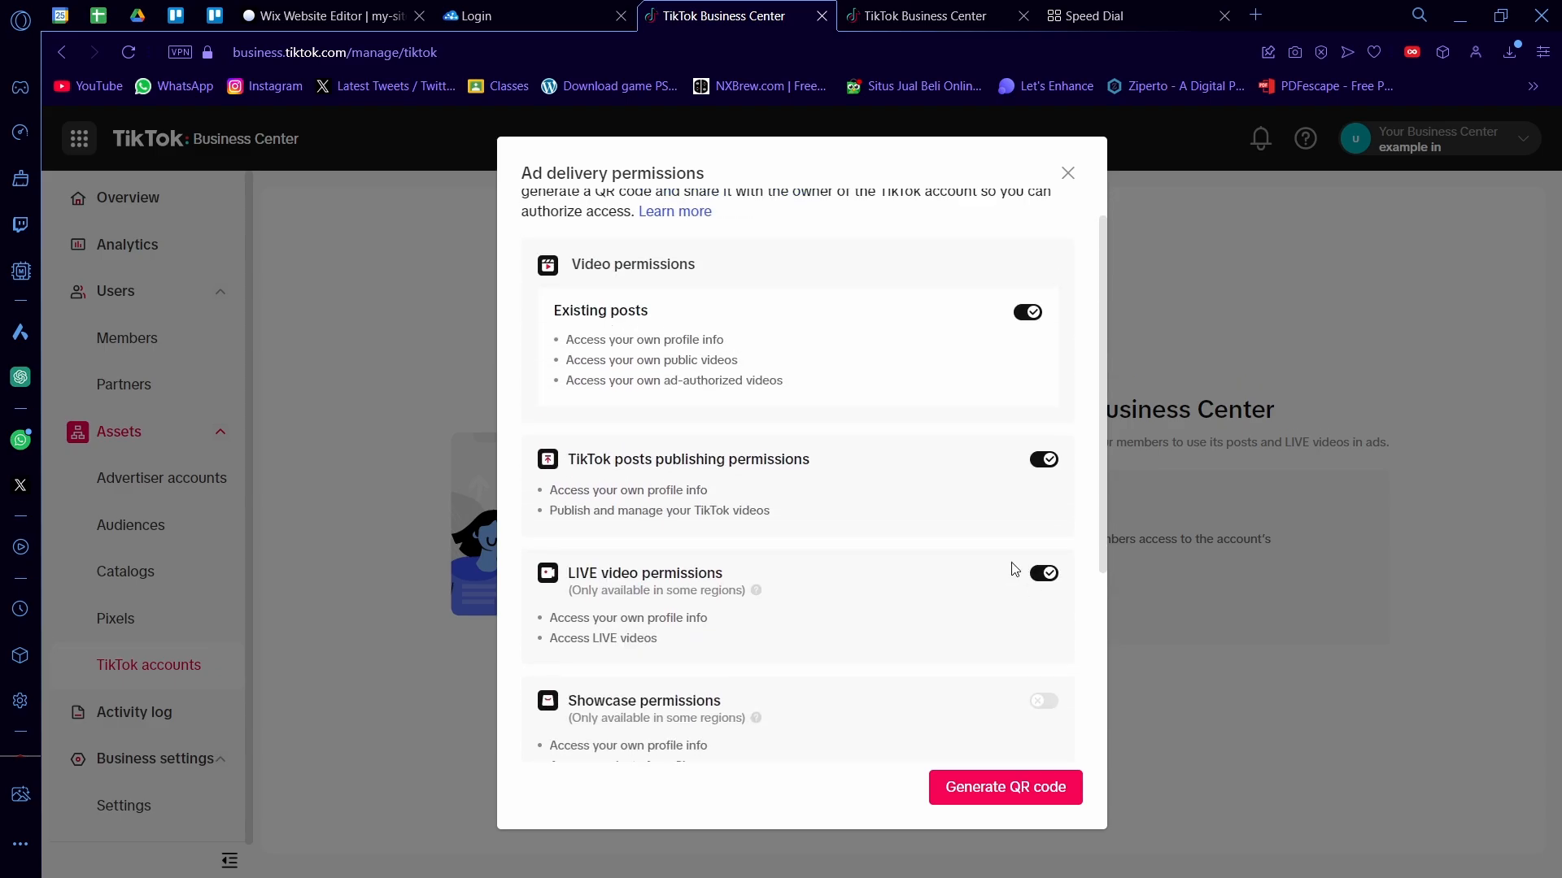
pyautogui.scroll(-3, 1022, 724)
pyautogui.click(1043, 399)
pyautogui.click(1046, 527)
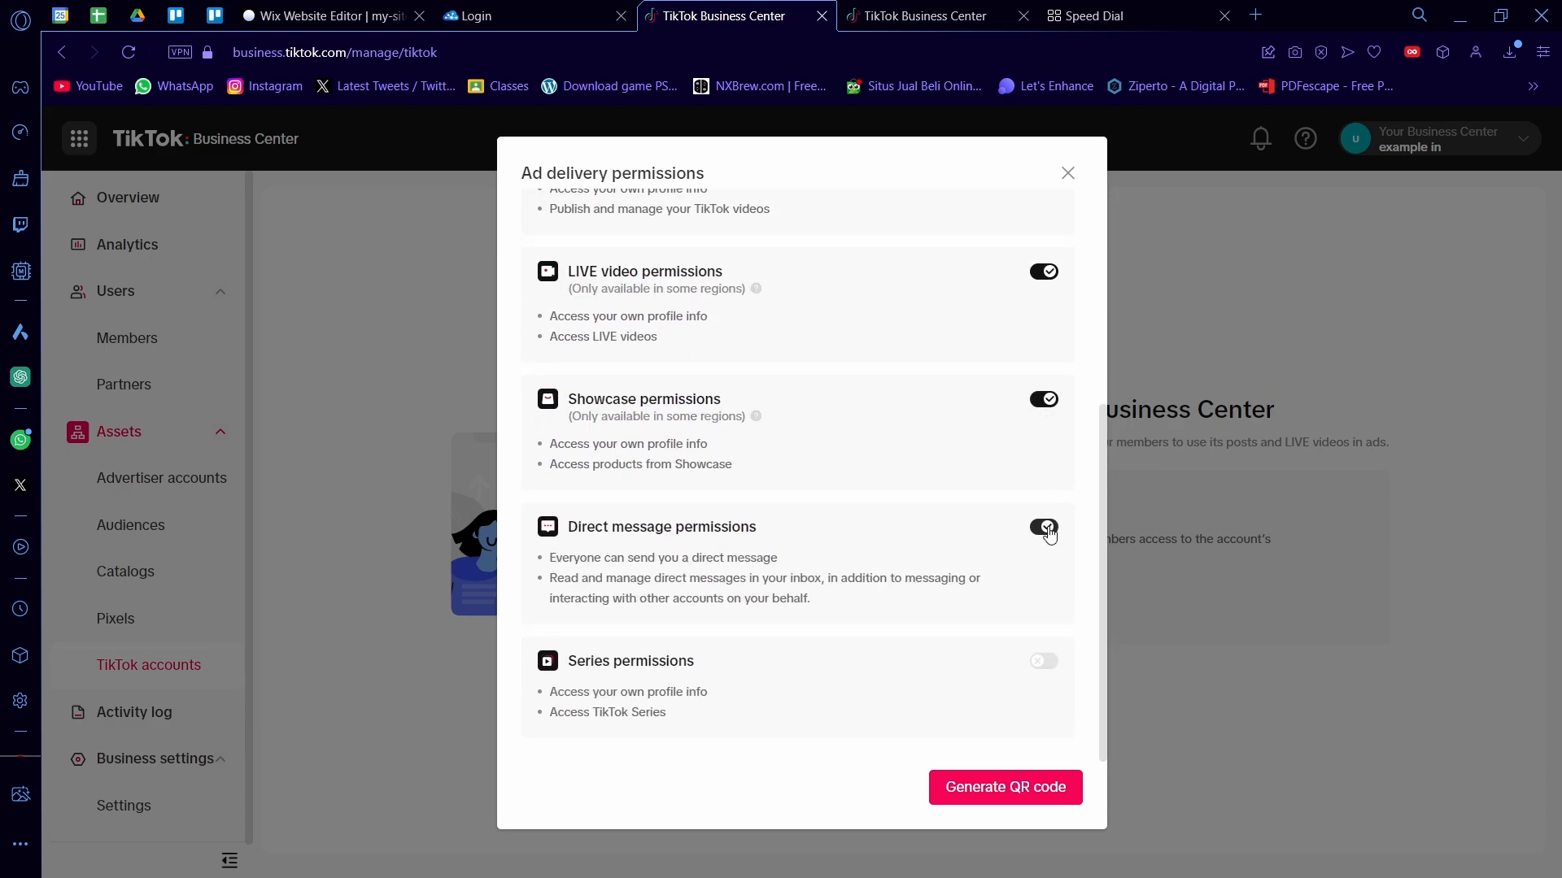
pyautogui.click(1043, 661)
pyautogui.click(1030, 786)
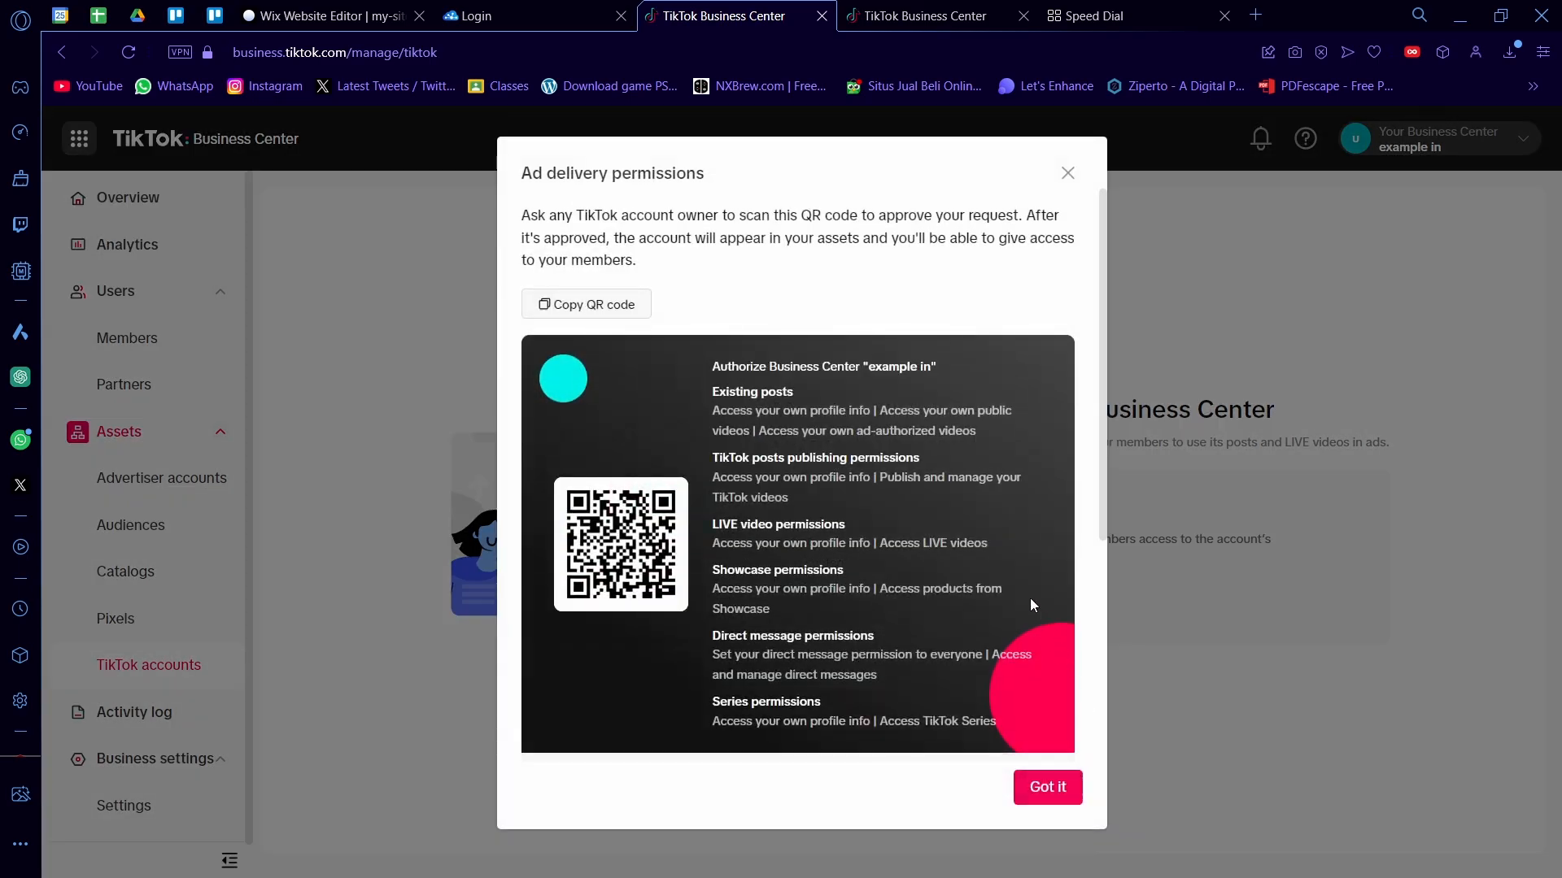
# Step: Review the generated authorization QR code with its permissions and scanning instructions, and close the dialog
pyautogui.scroll(-2, 852, 516)
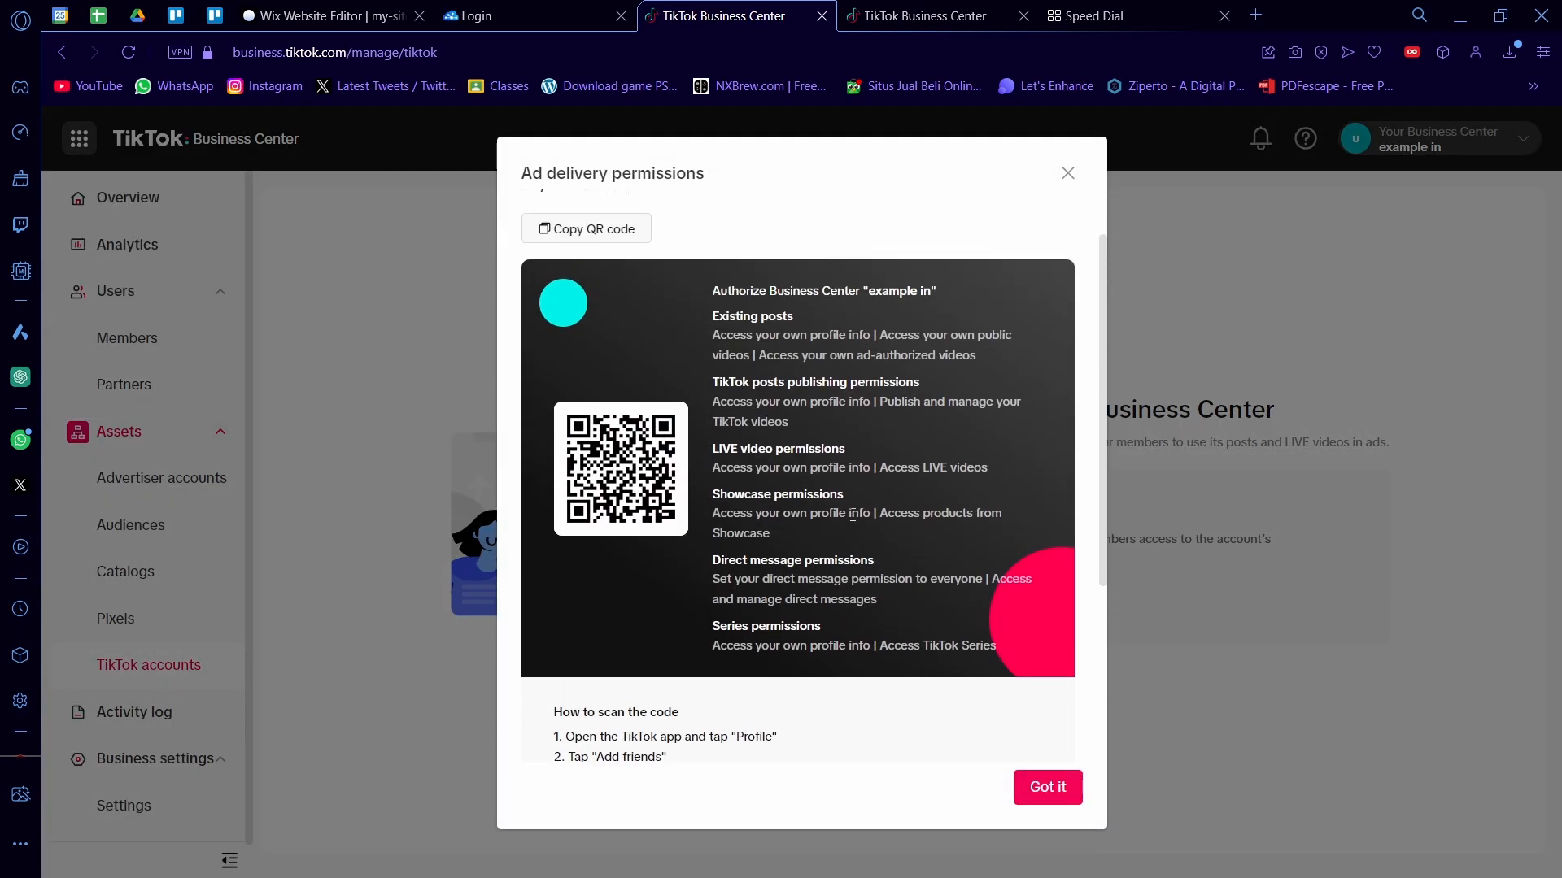
pyautogui.scroll(1, 852, 516)
pyautogui.scroll(-4, 853, 516)
pyautogui.scroll(3, 844, 462)
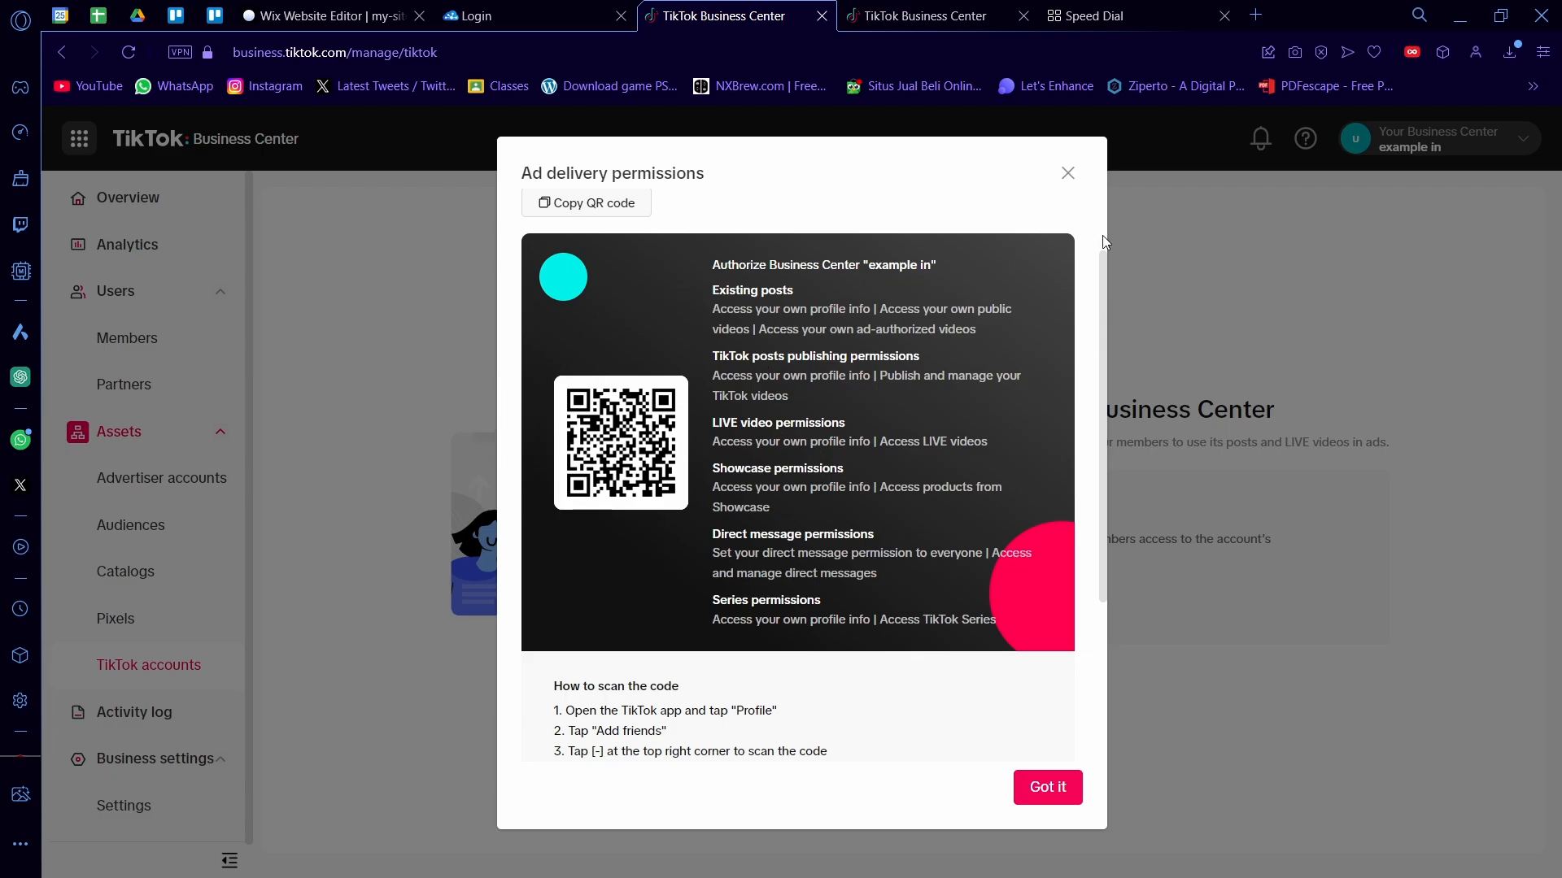
pyautogui.click(1067, 176)
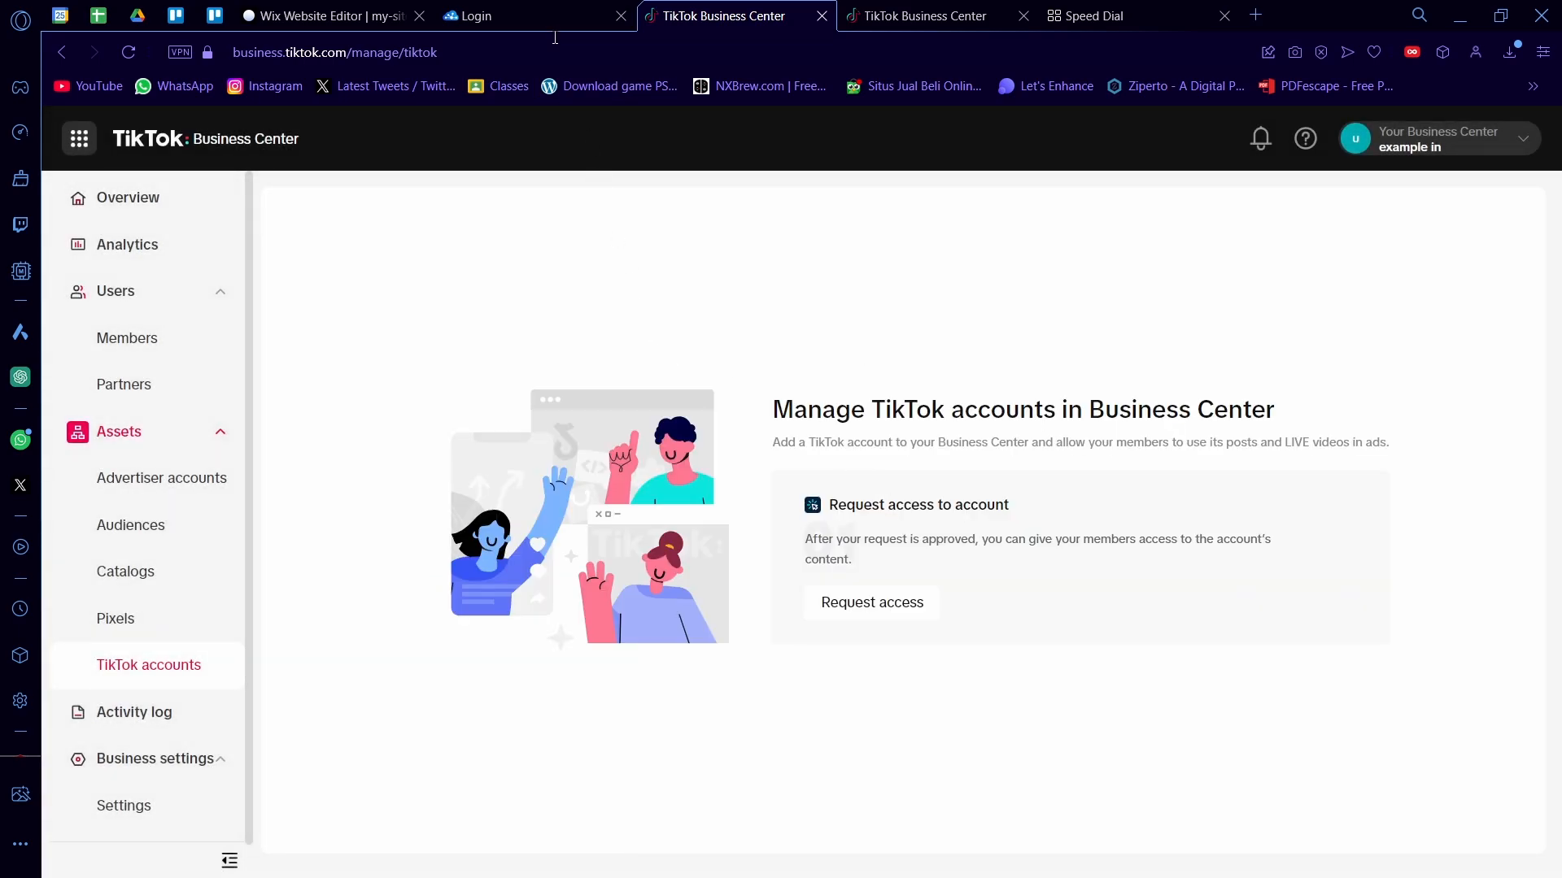
# Step: Switch to LitCommerce and sign in with the Google account
pyautogui.click(549, 11)
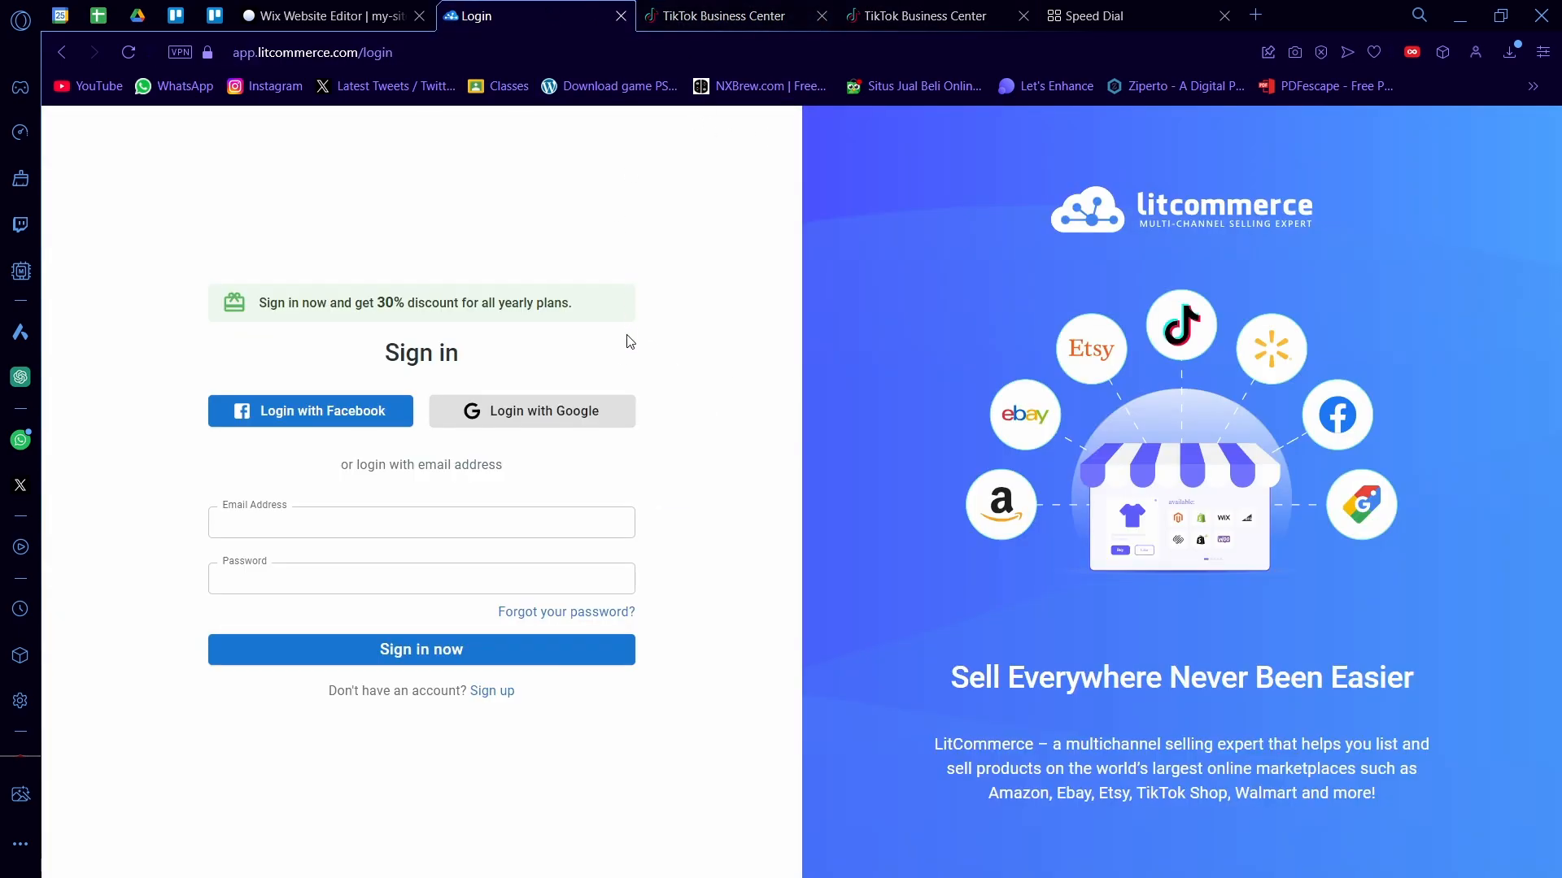
pyautogui.click(532, 415)
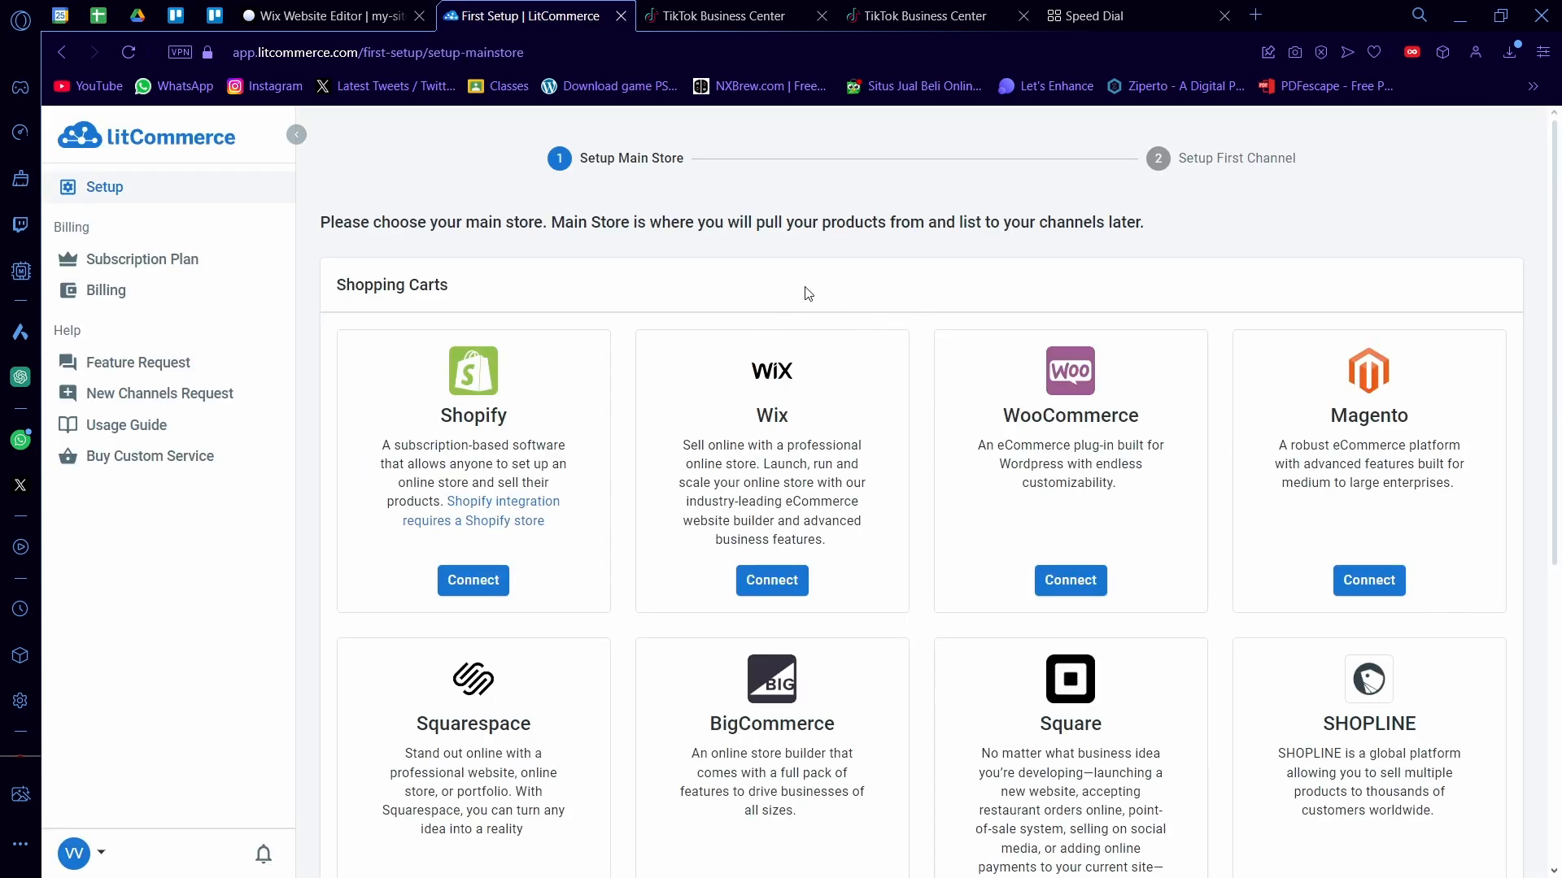
# Step: Look over the available shopping carts, choose Wix as the main store and start connecting the Wix account
pyautogui.scroll(-5, 464, 295)
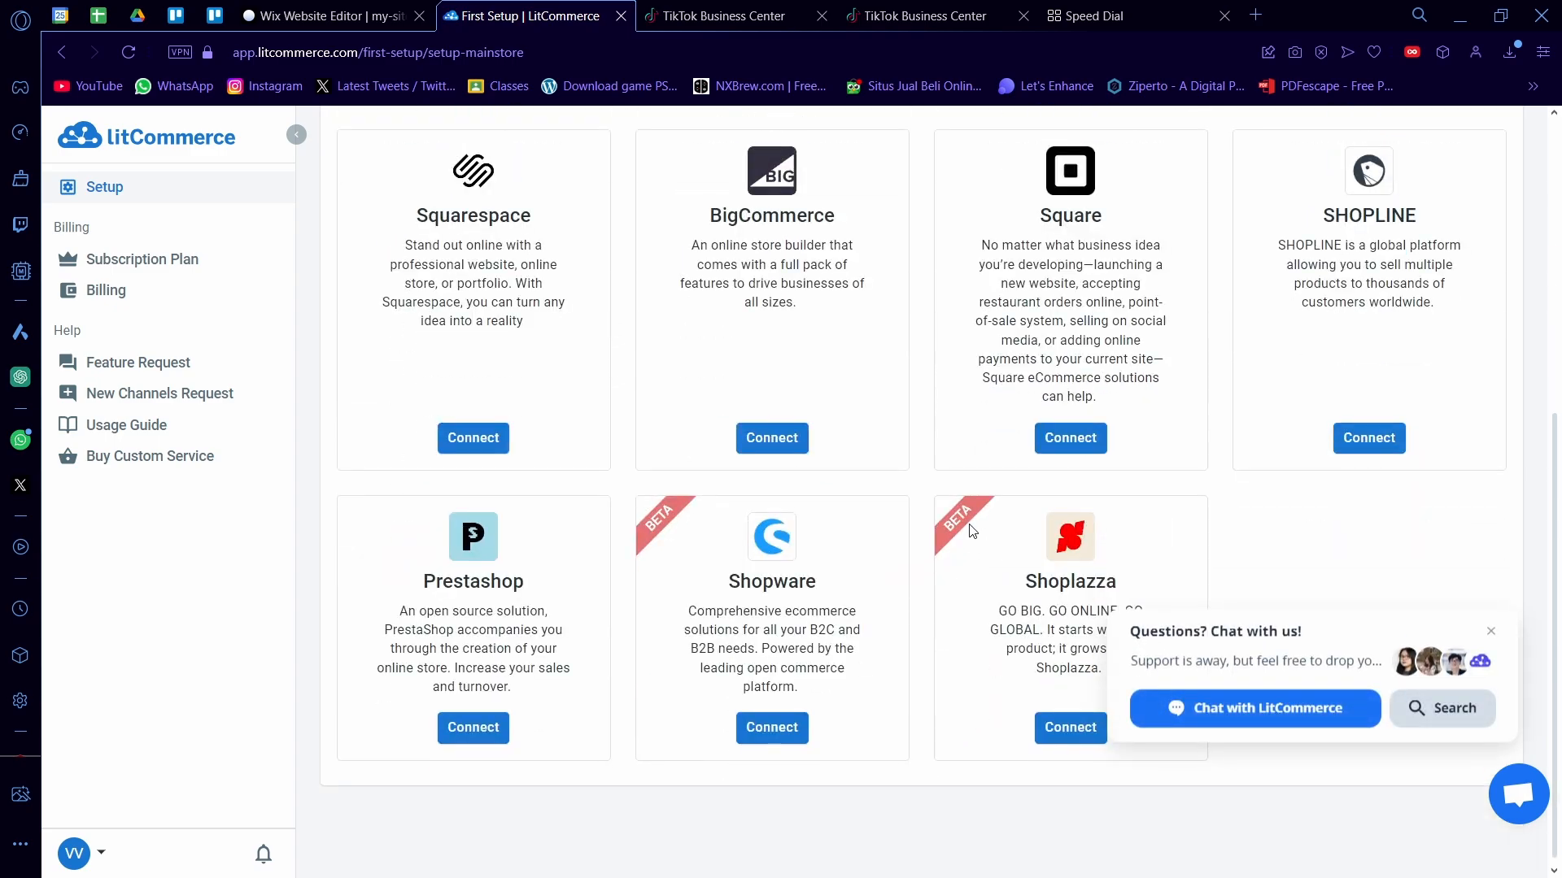
pyautogui.scroll(2, 873, 498)
pyautogui.scroll(3, 873, 497)
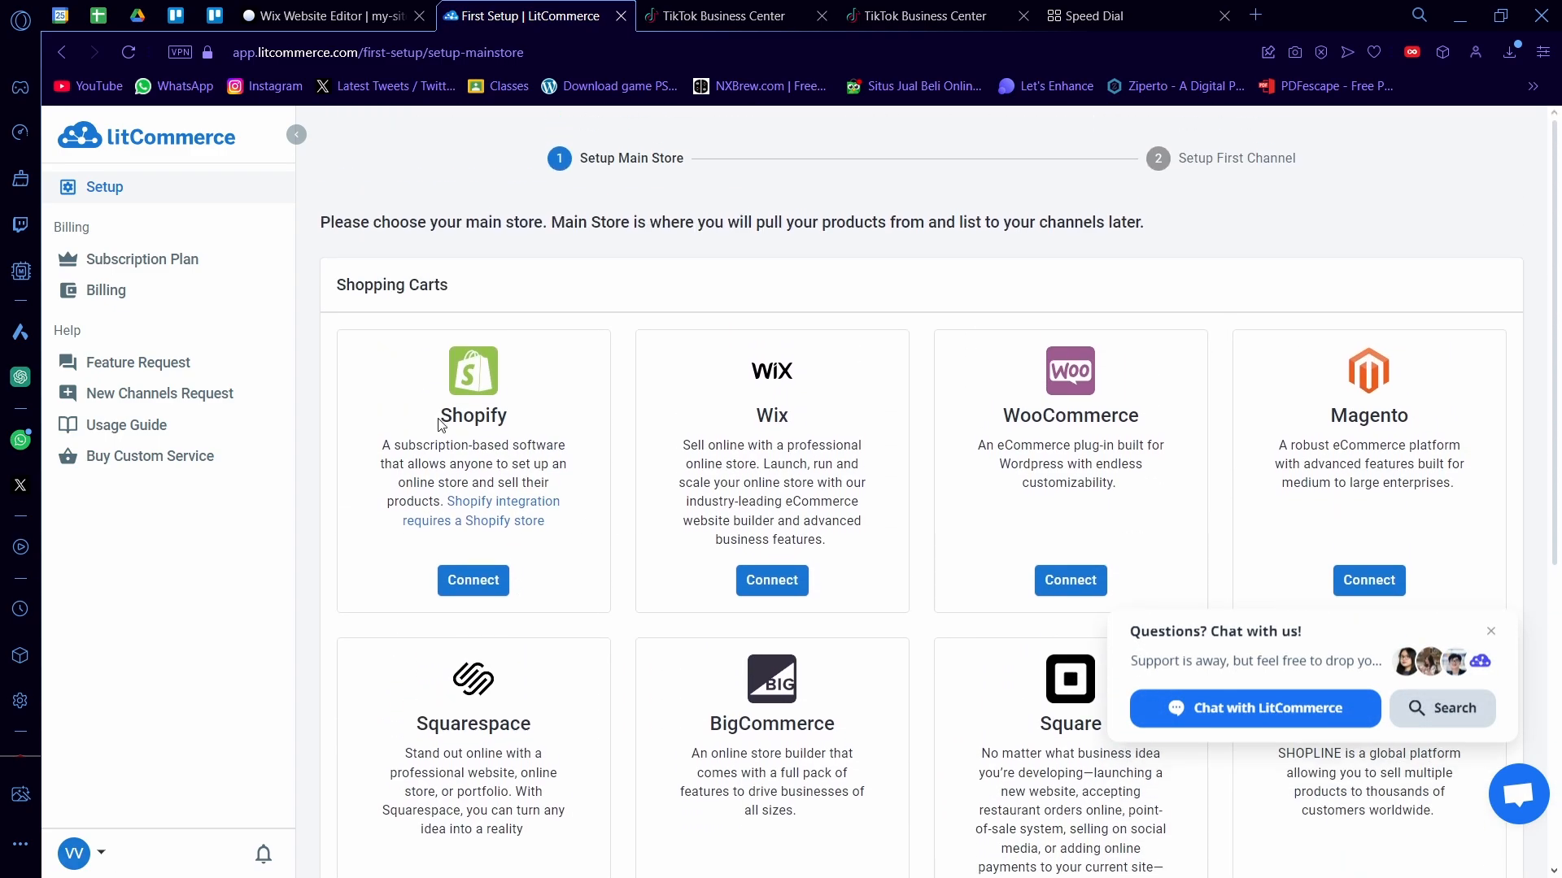
pyautogui.scroll(-1, 1169, 494)
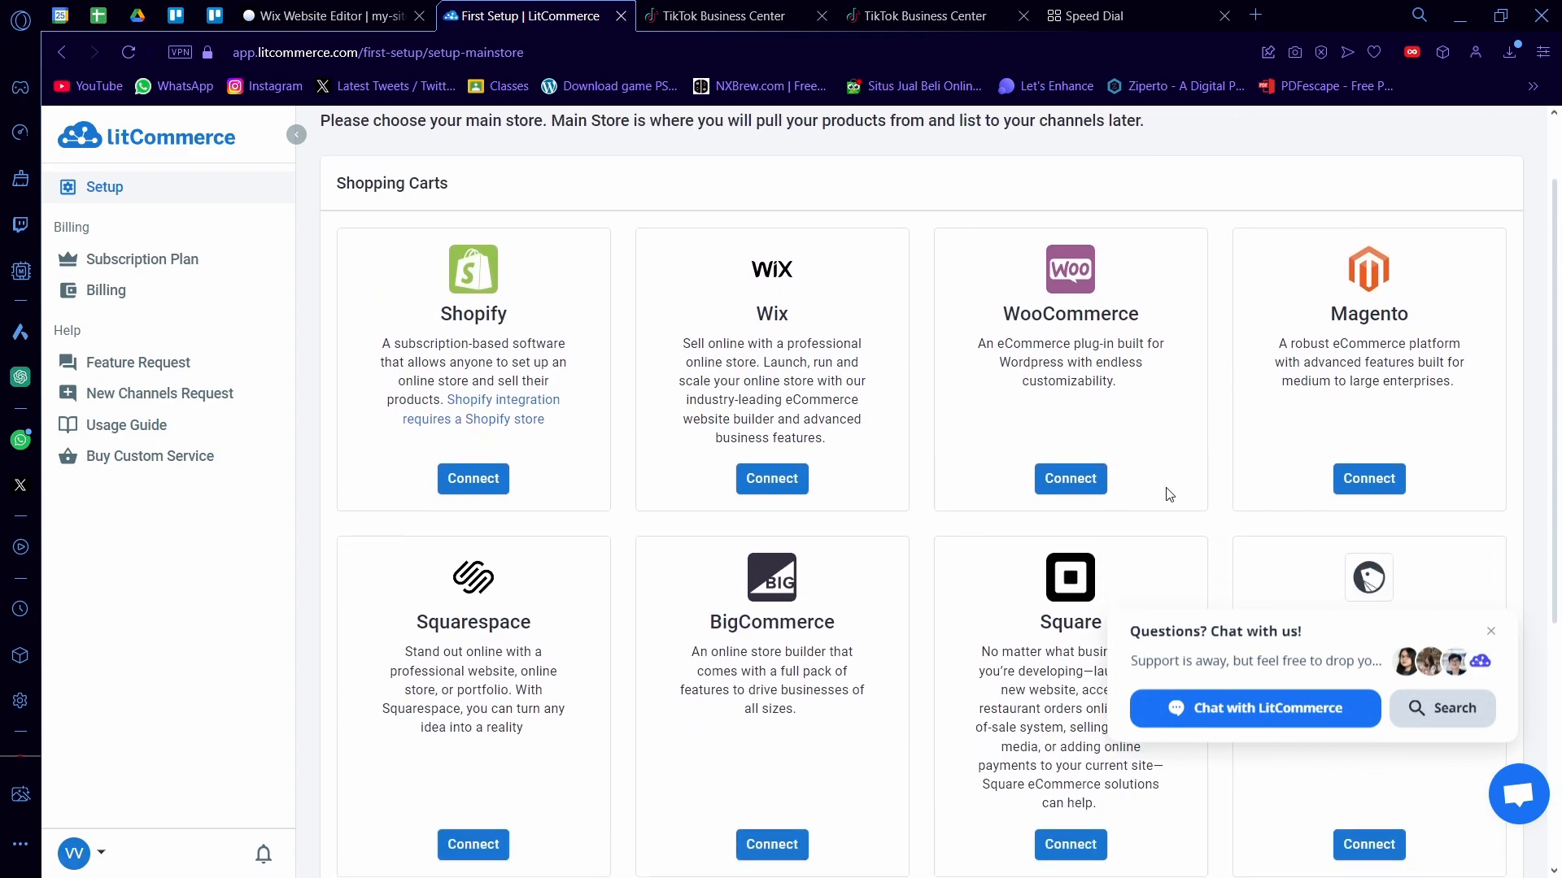
pyautogui.scroll(-4, 798, 547)
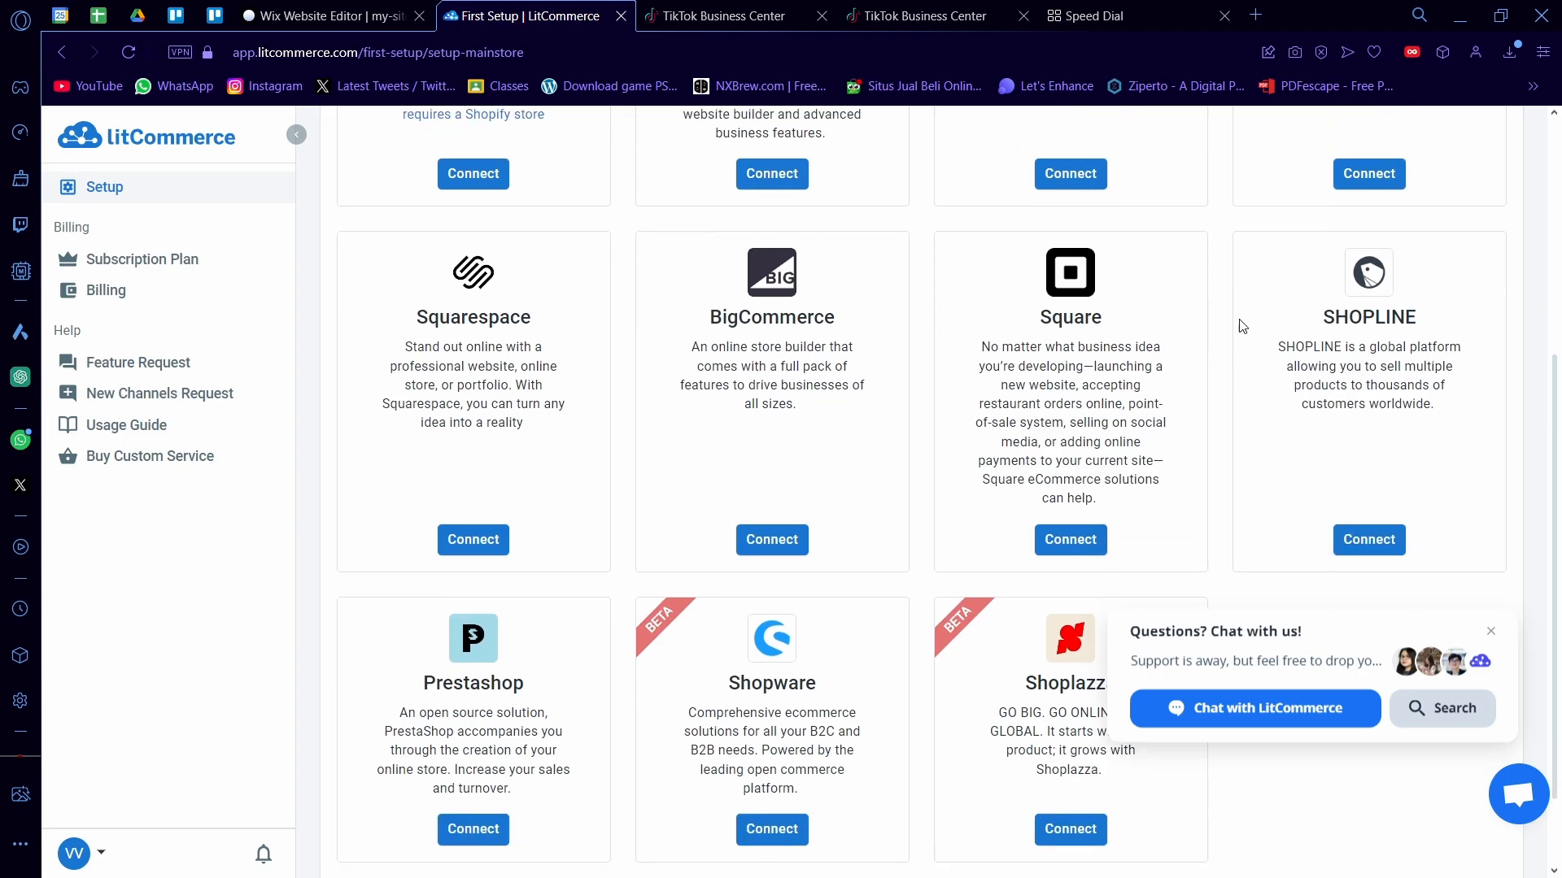
pyautogui.click(1490, 632)
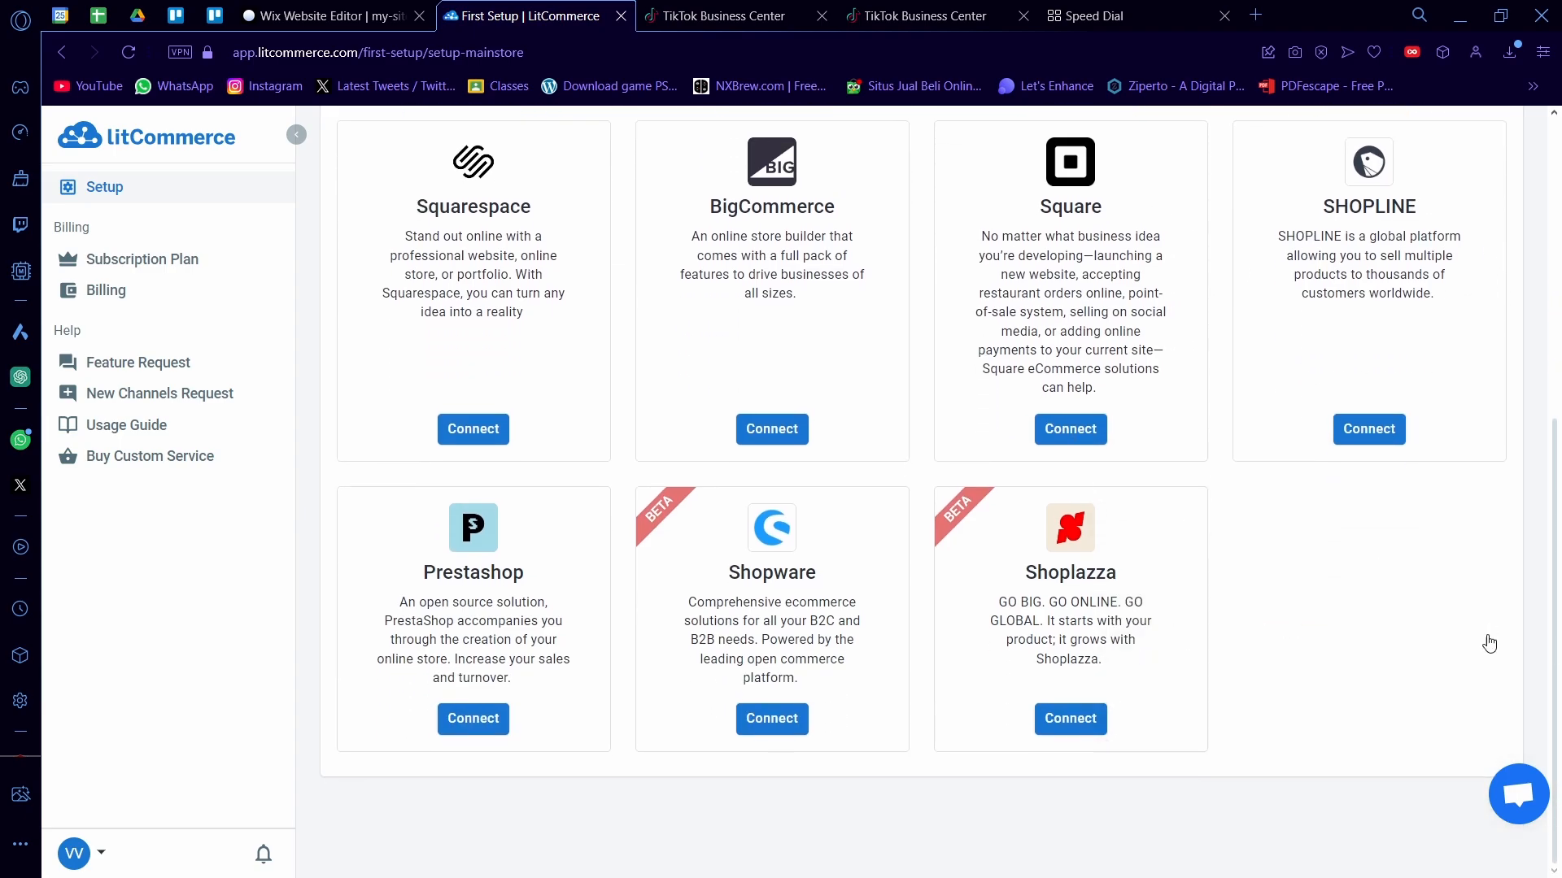
pyautogui.scroll(1, 831, 567)
pyautogui.scroll(4, 831, 568)
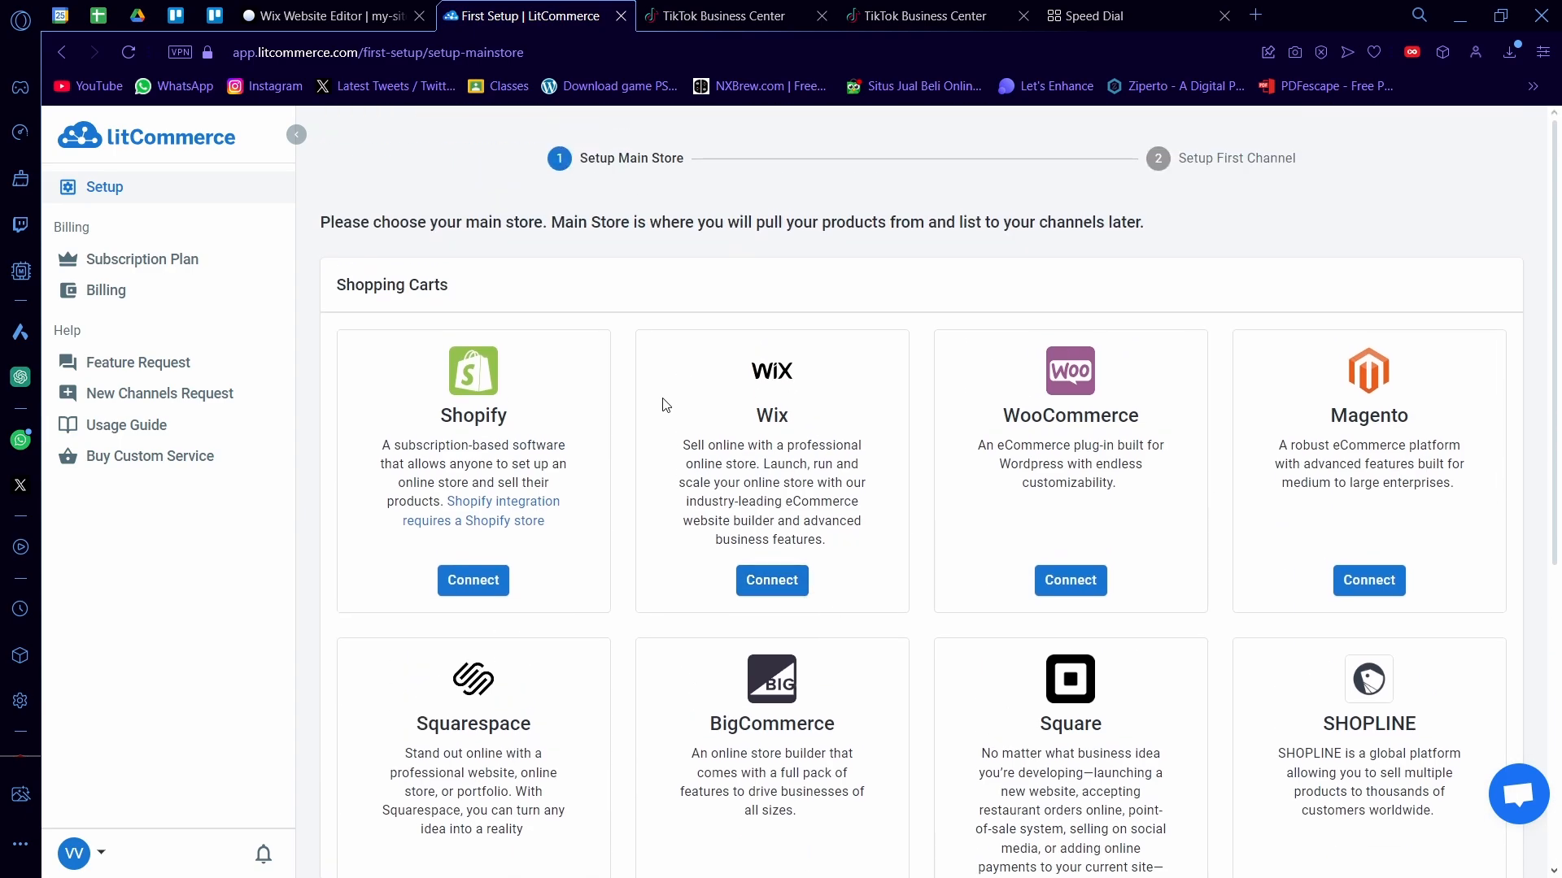
pyautogui.click(770, 598)
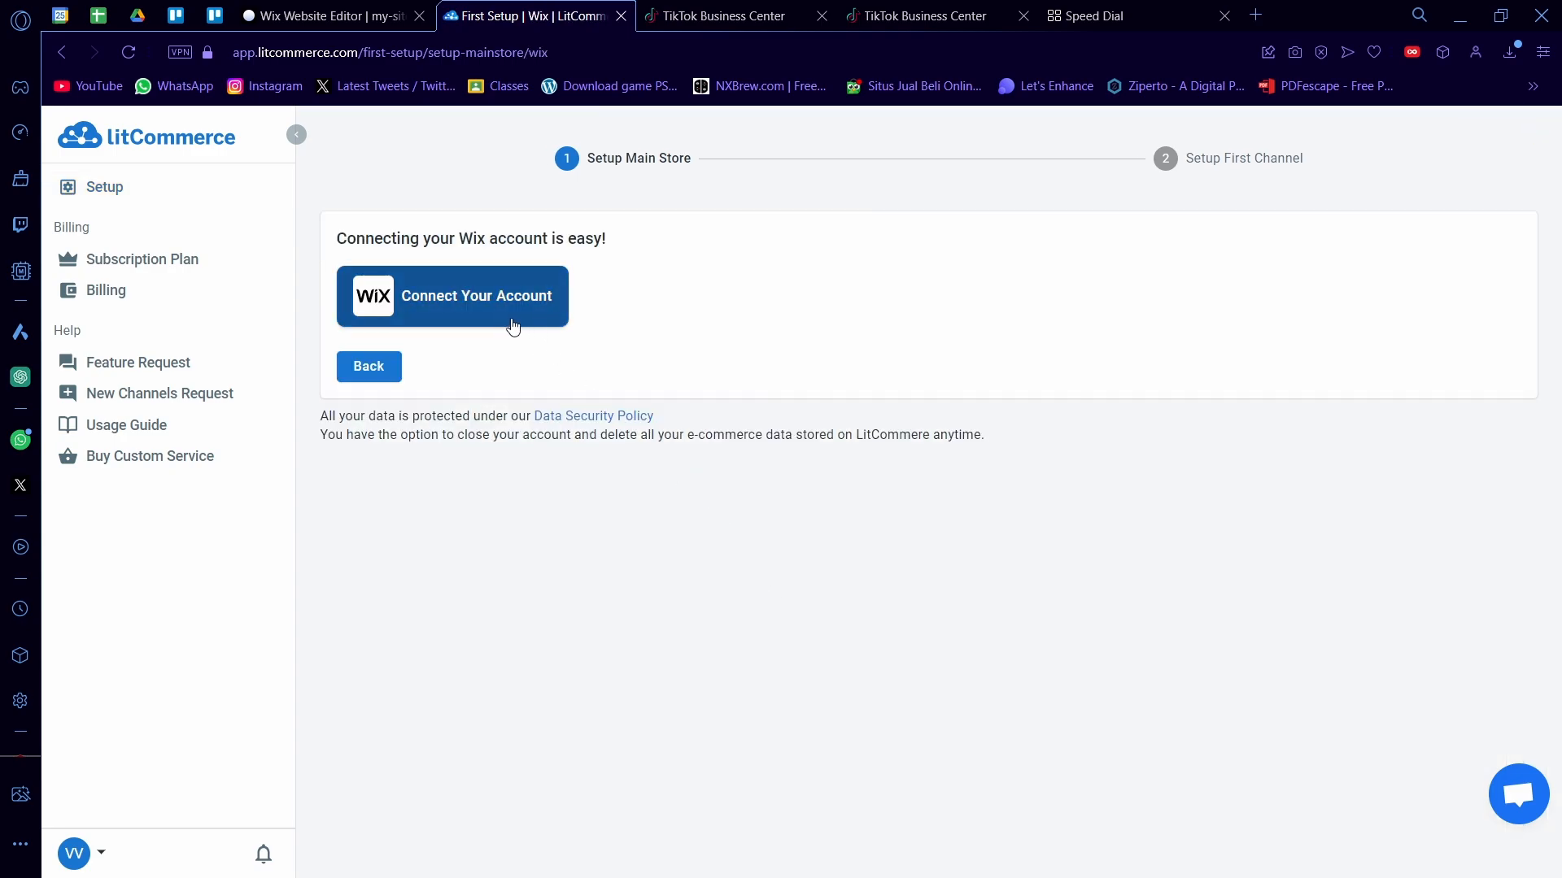
pyautogui.click(415, 293)
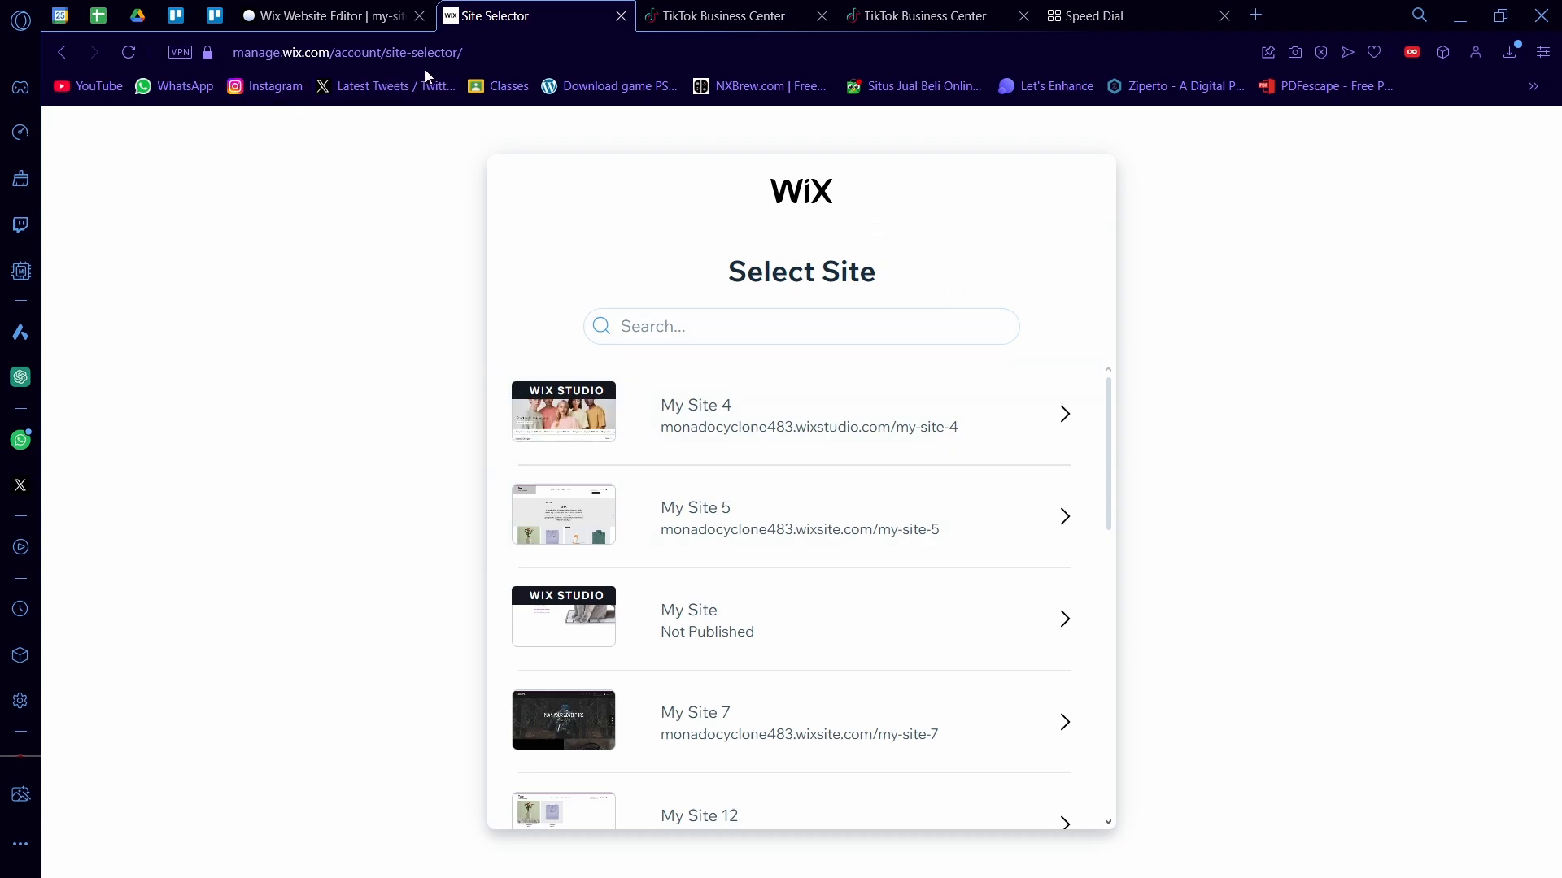
pyautogui.moveTo(593, 453)
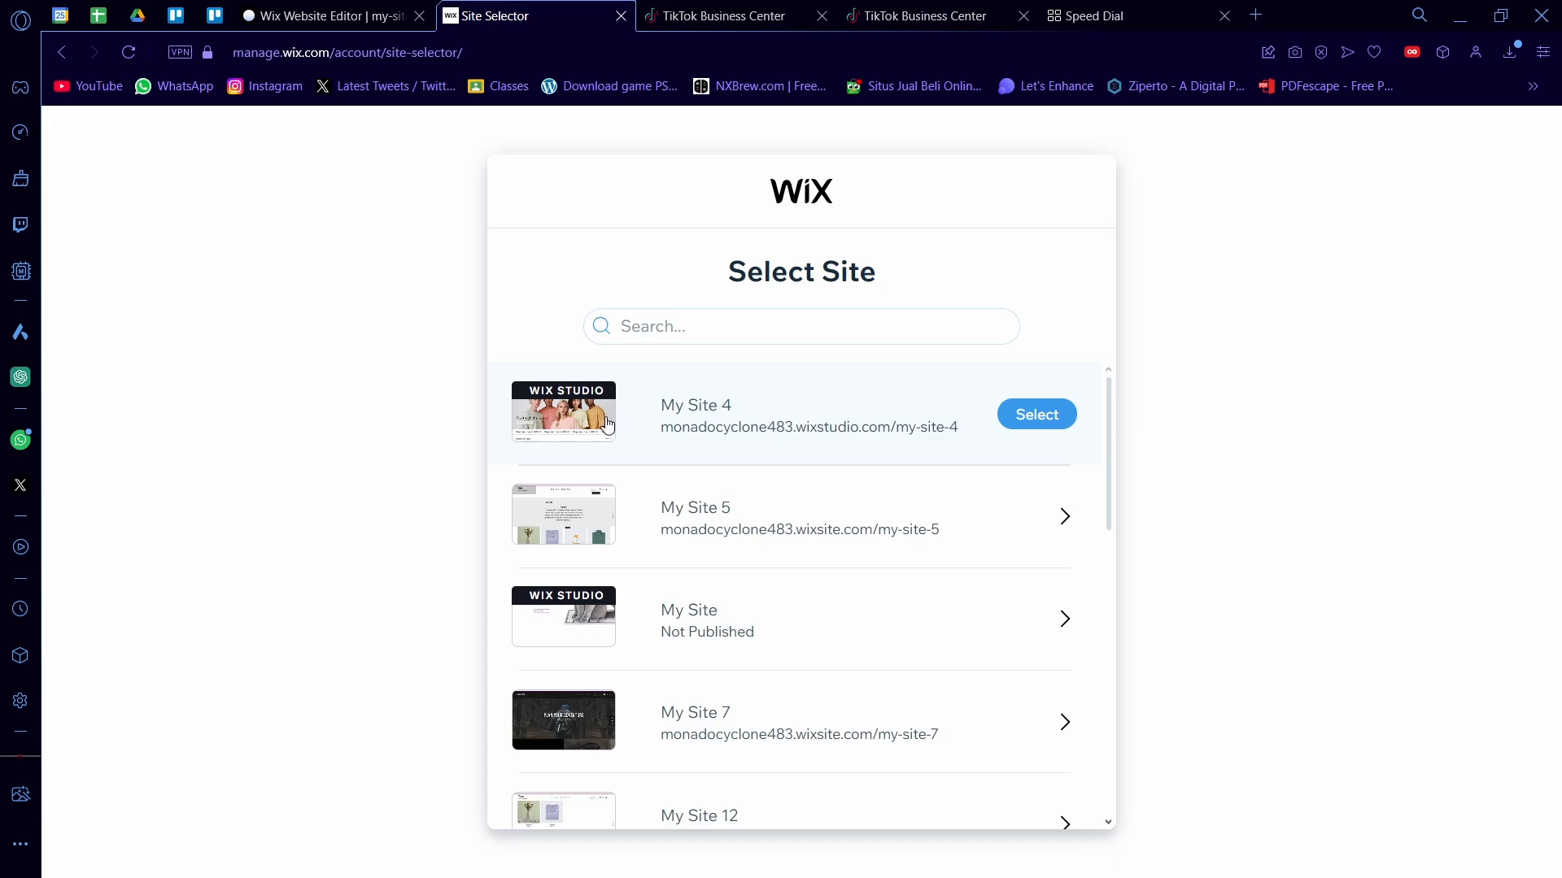
# Step: Return to the Wix editor, publish My Site 4 and open the live site
pyautogui.click(277, 8)
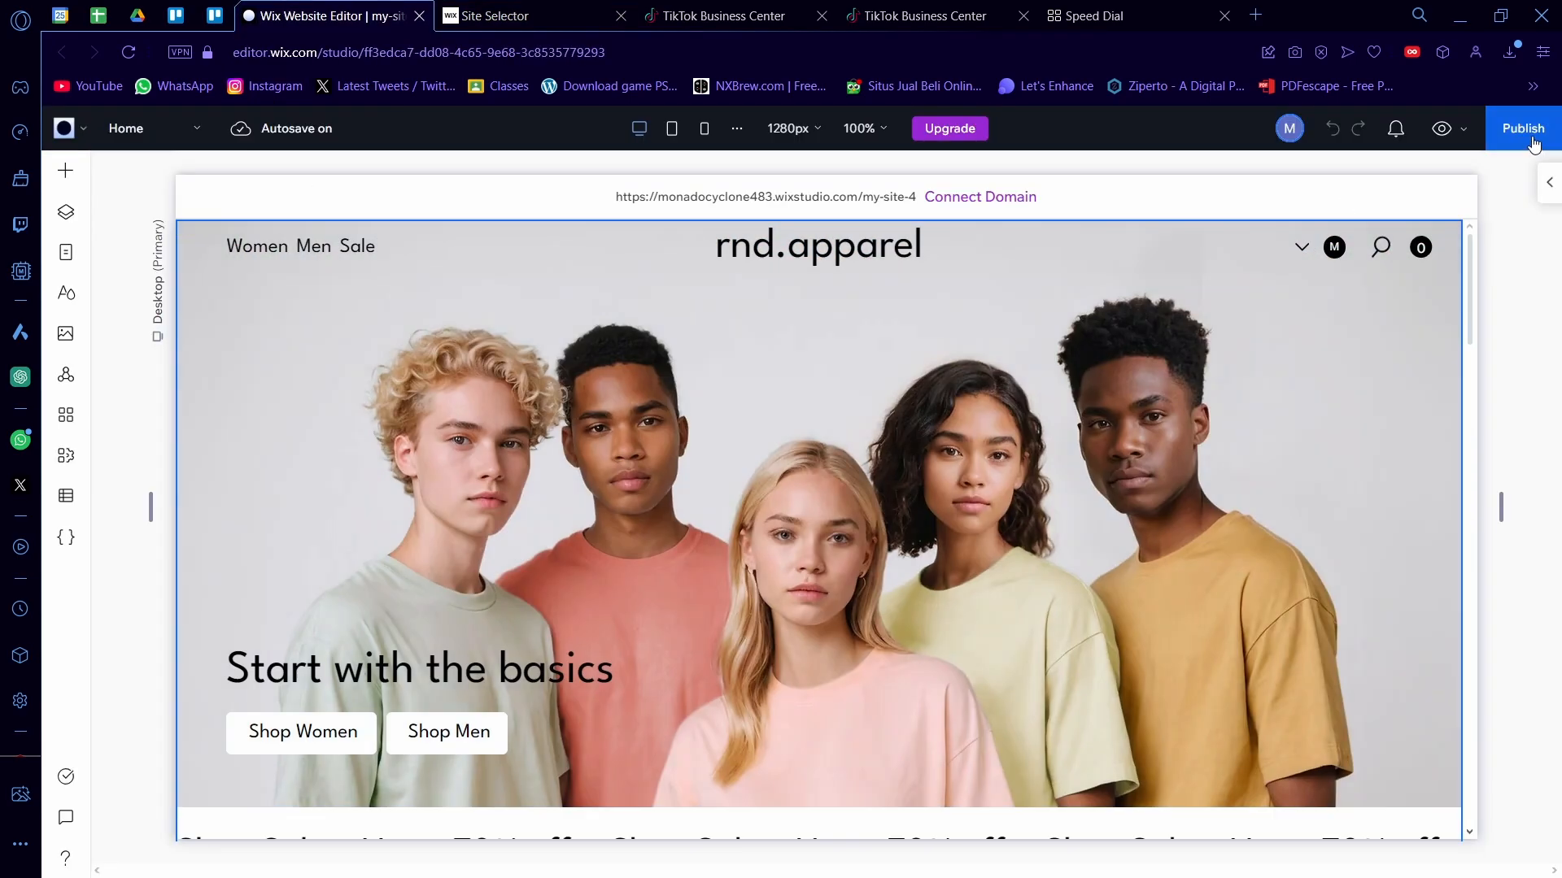
pyautogui.click(1533, 144)
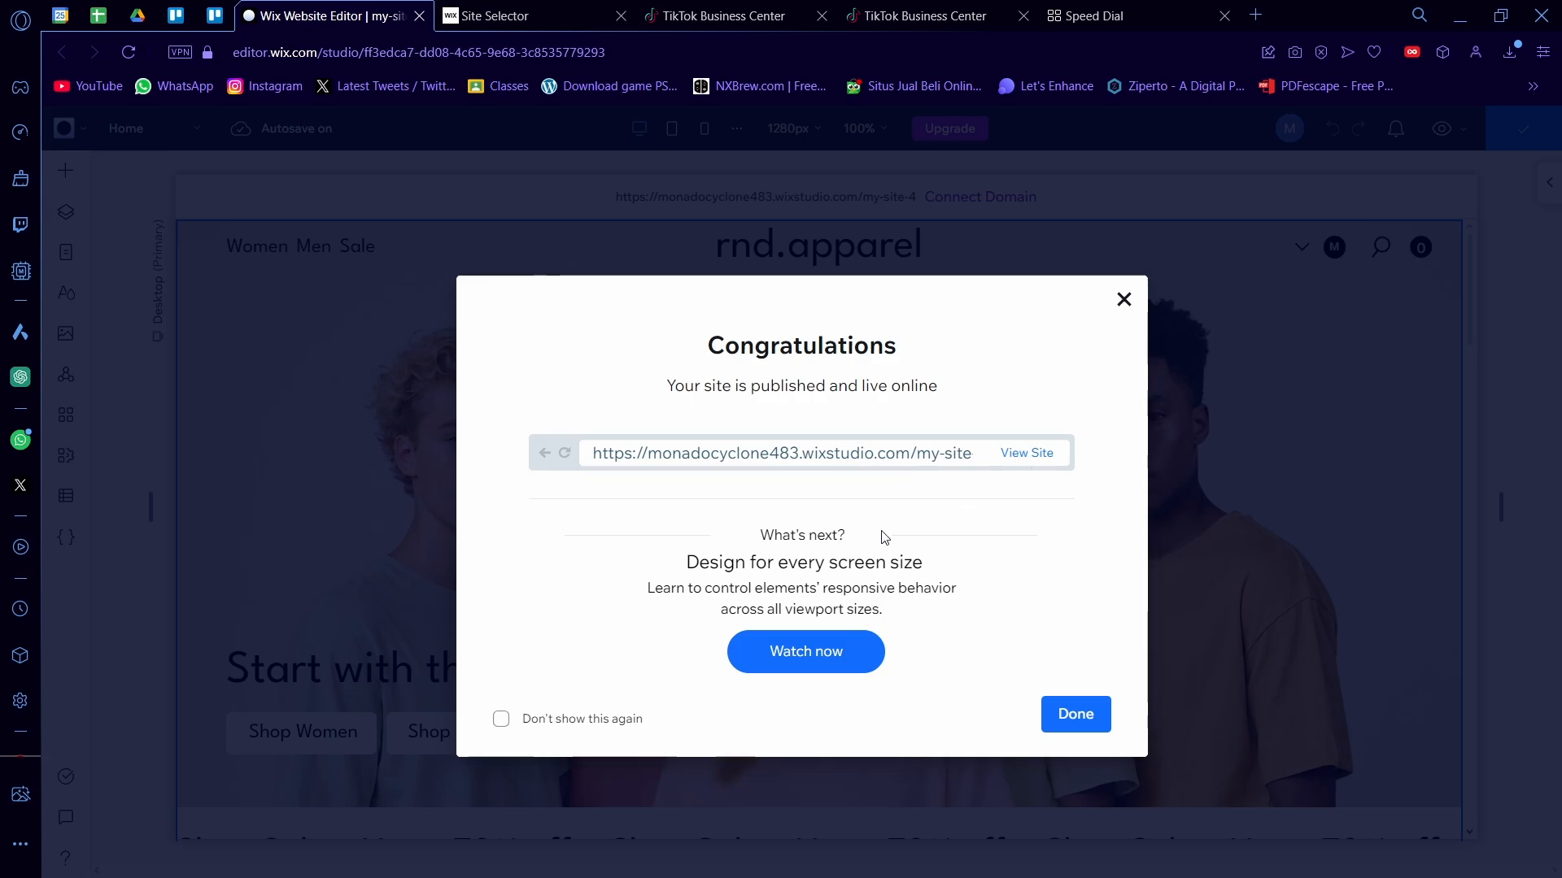
pyautogui.click(1027, 460)
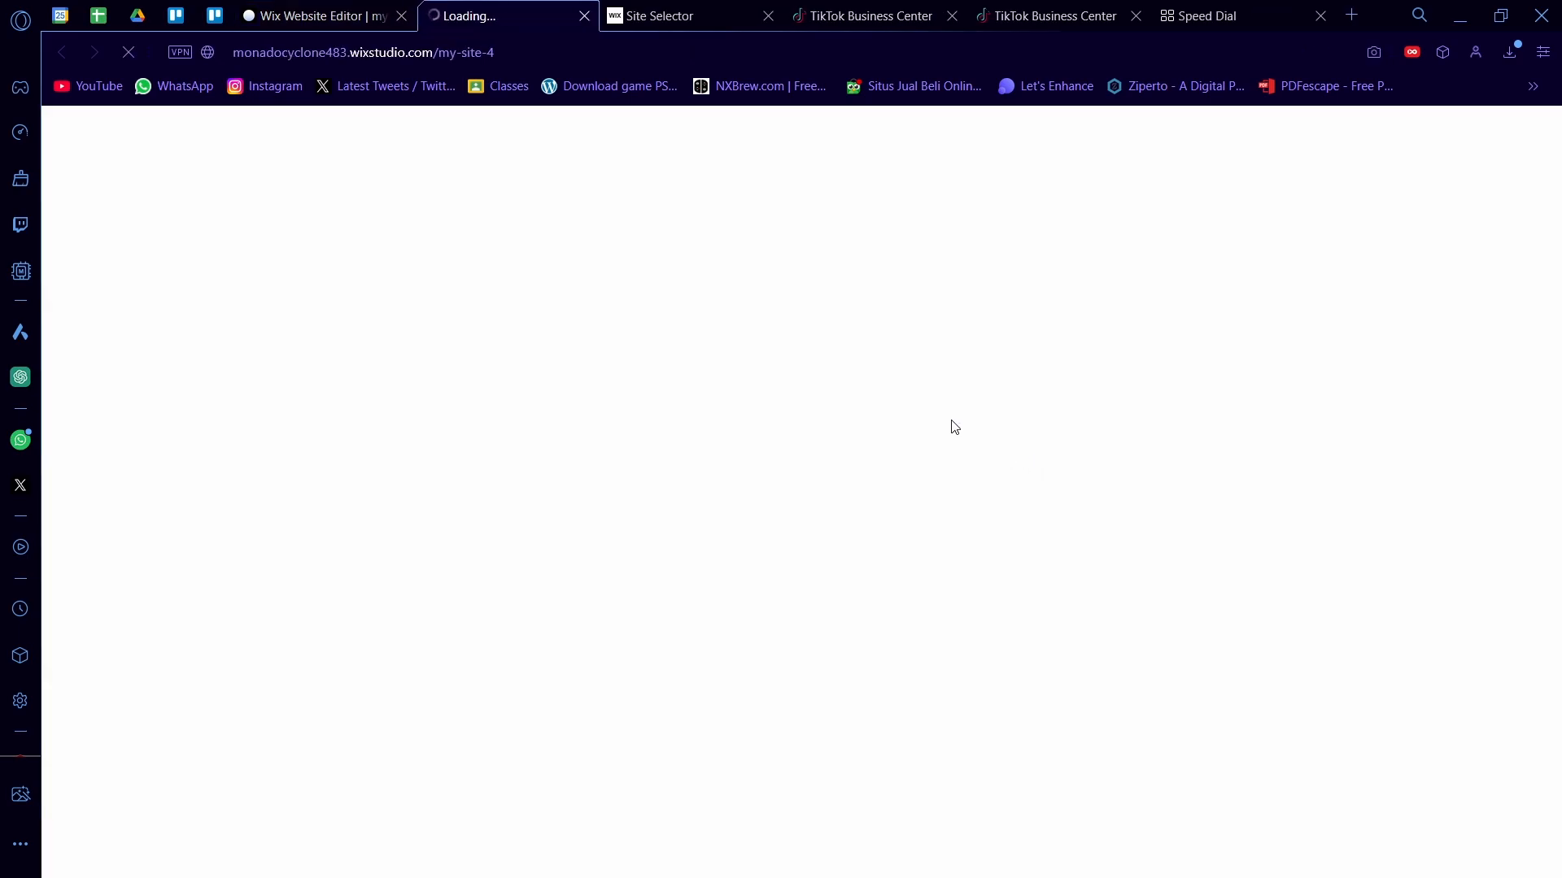
pyautogui.moveTo(494, 52); pyautogui.dragTo(444, 45)
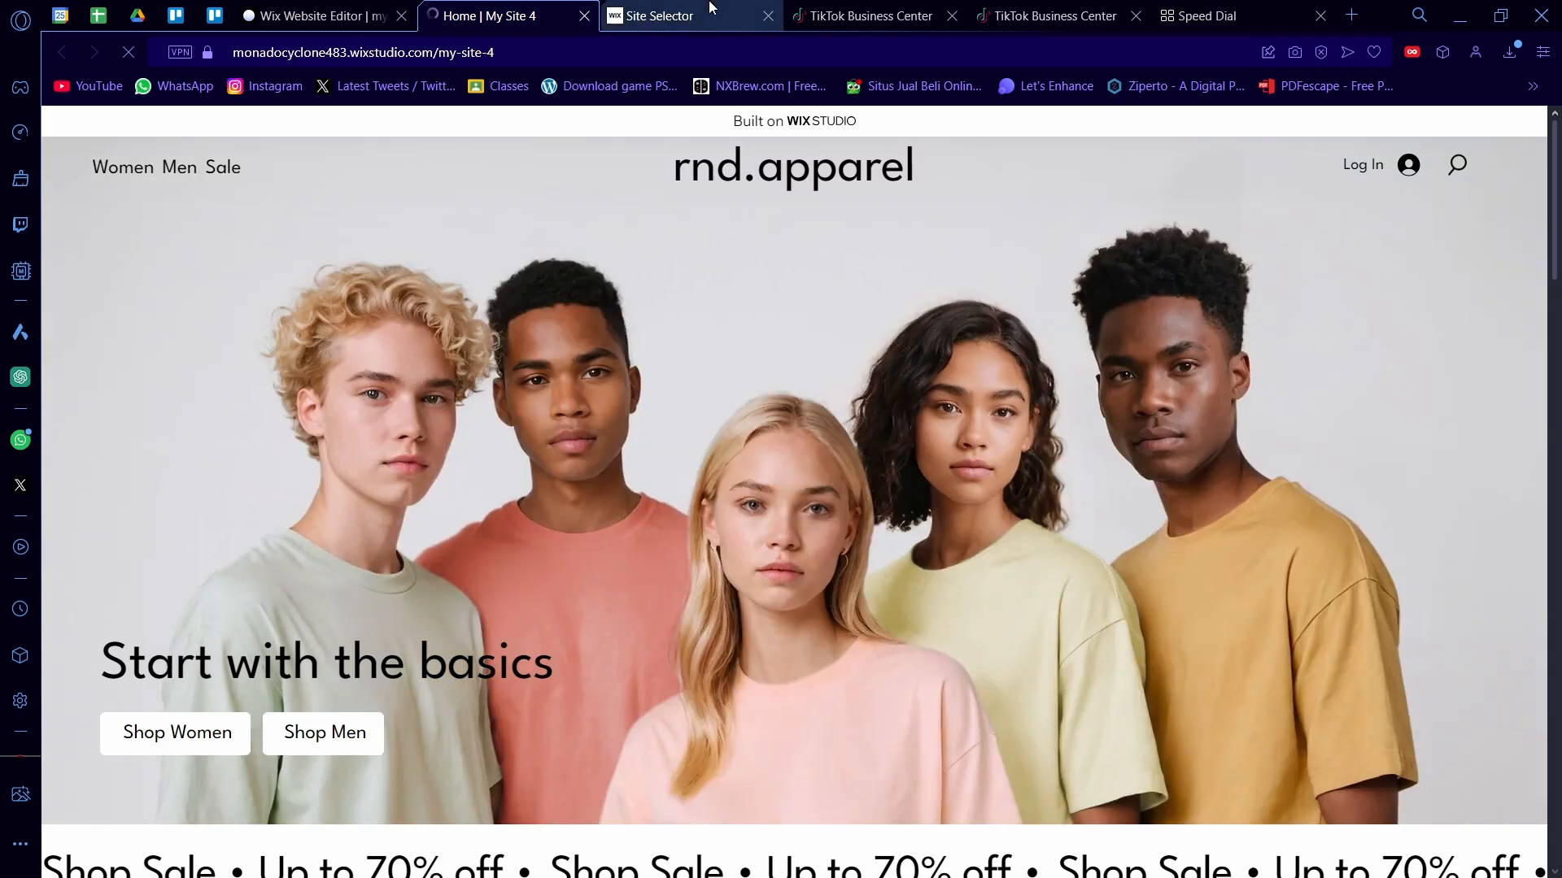
# Step: Go back to the Wix site selector, select My Site 4 and authorize adding LitCommerce Multichannel Sell
pyautogui.click(724, 18)
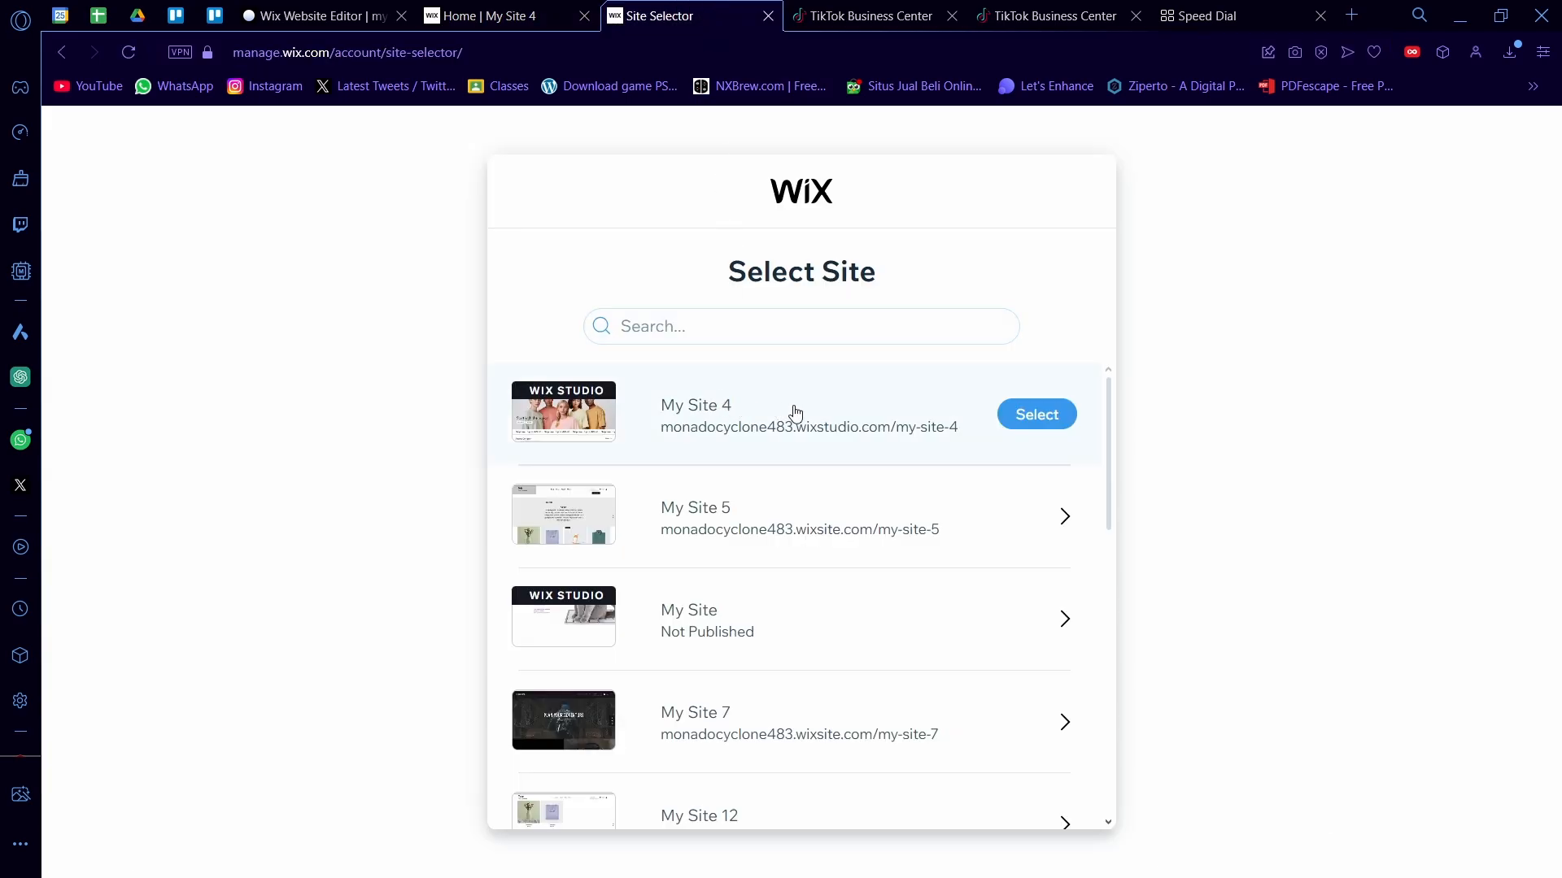
pyautogui.click(1014, 429)
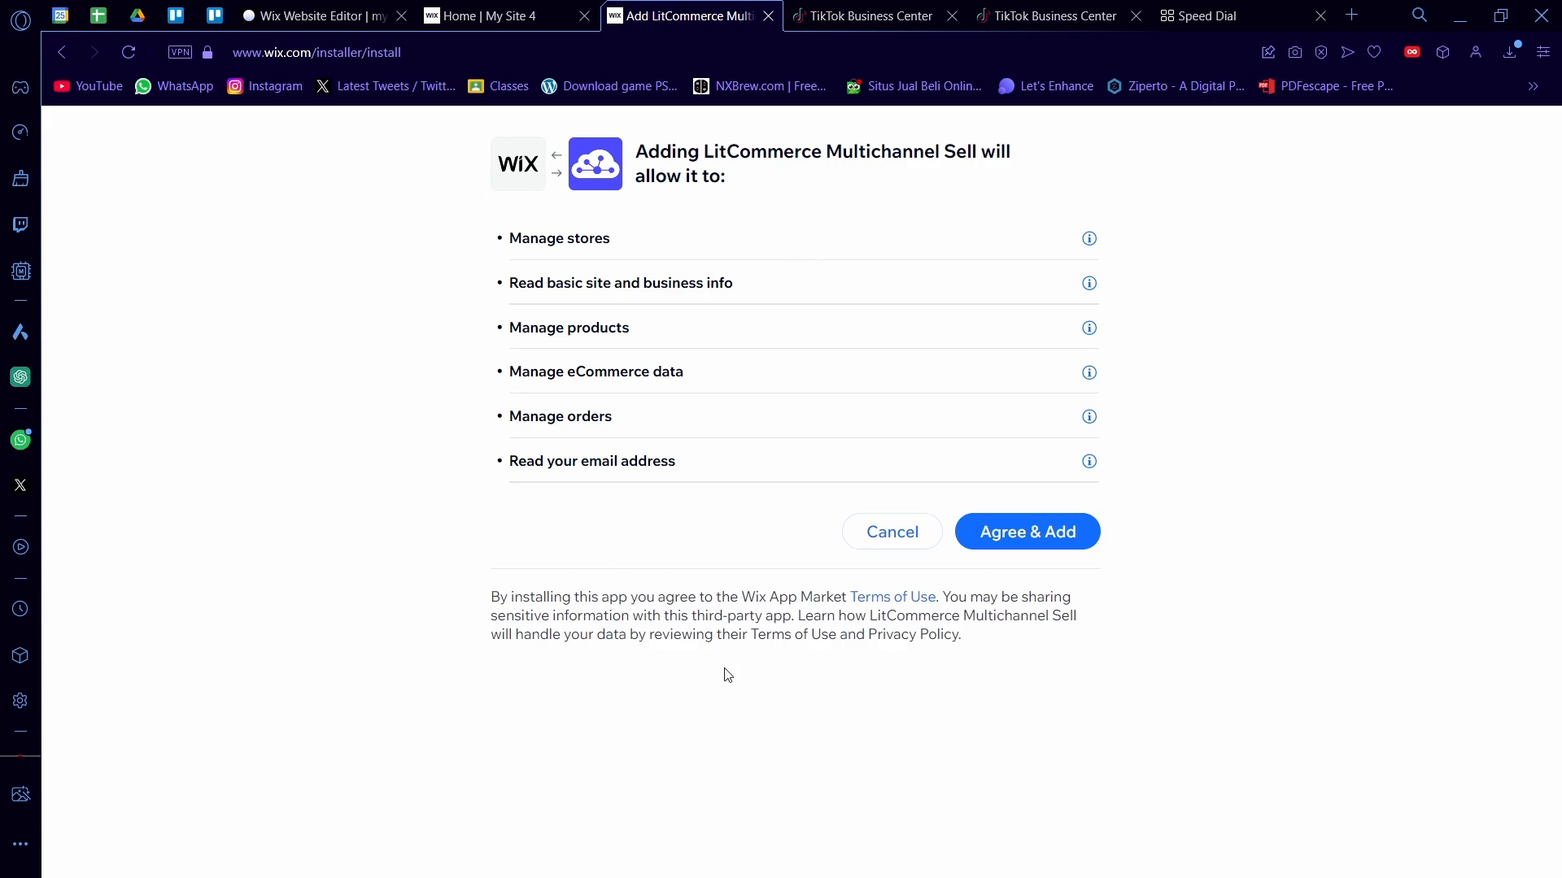
pyautogui.click(1045, 533)
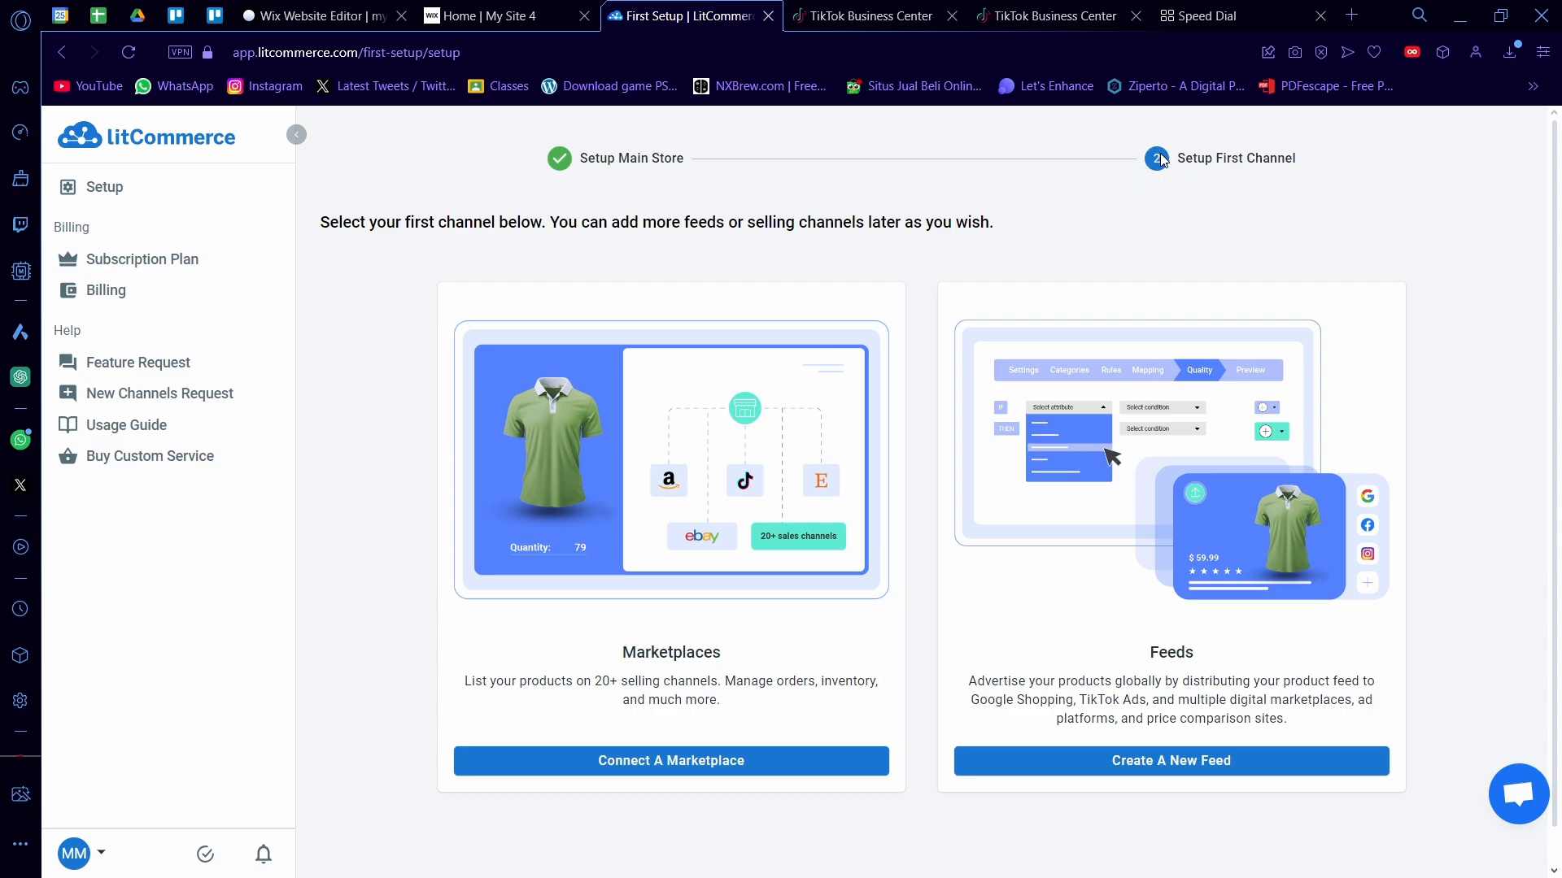
pyautogui.scroll(-1, 1068, 198)
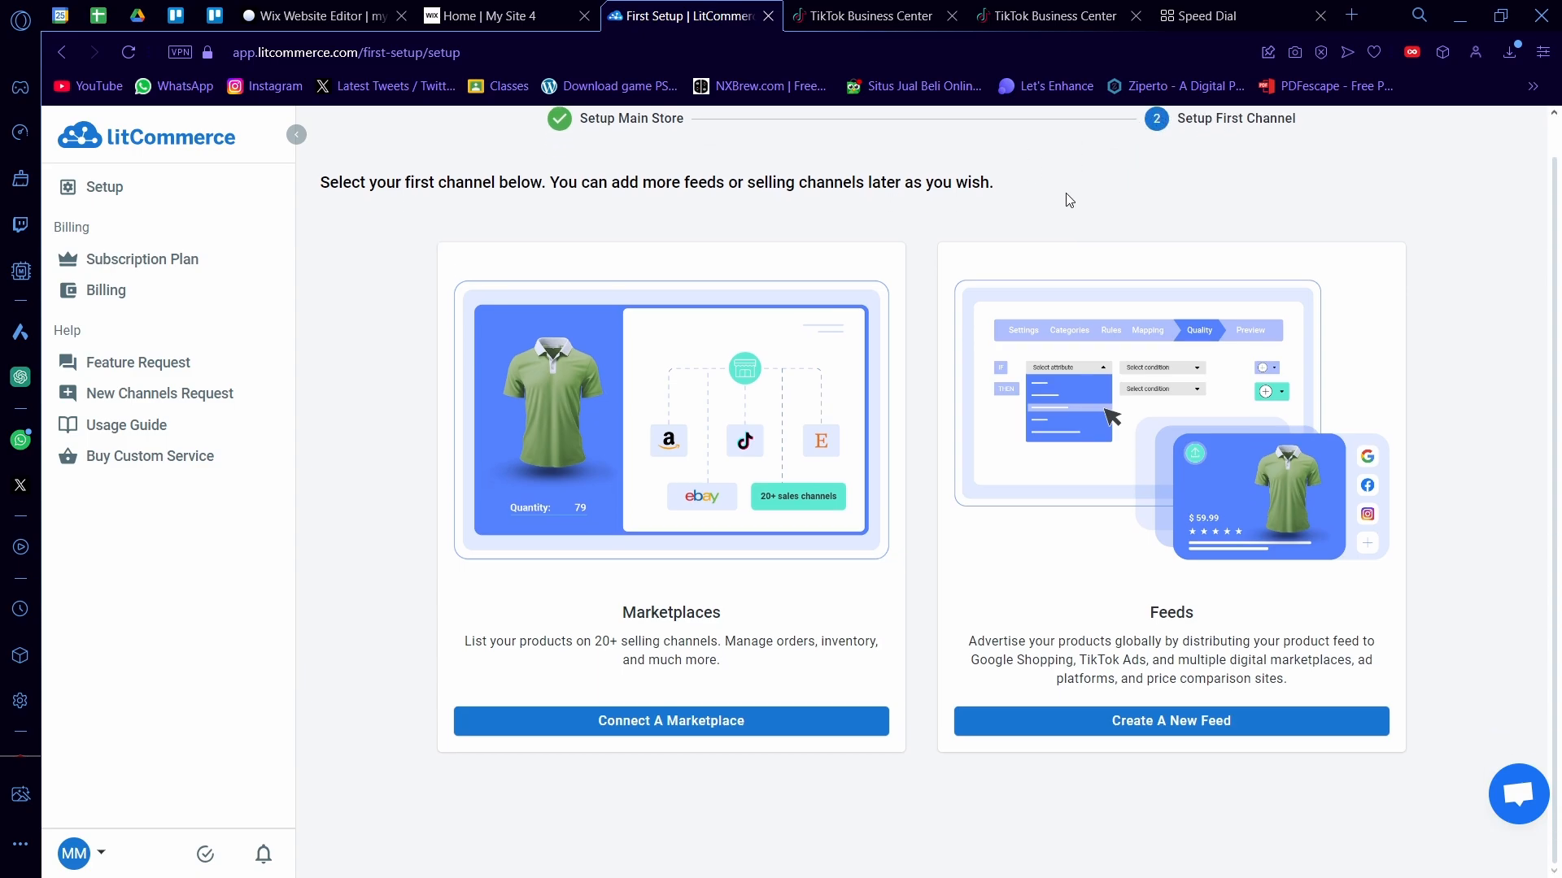
# Step: Choose to connect a marketplace as the first channel, review the available marketplaces and start connecting Tiktok Shop
pyautogui.click(674, 722)
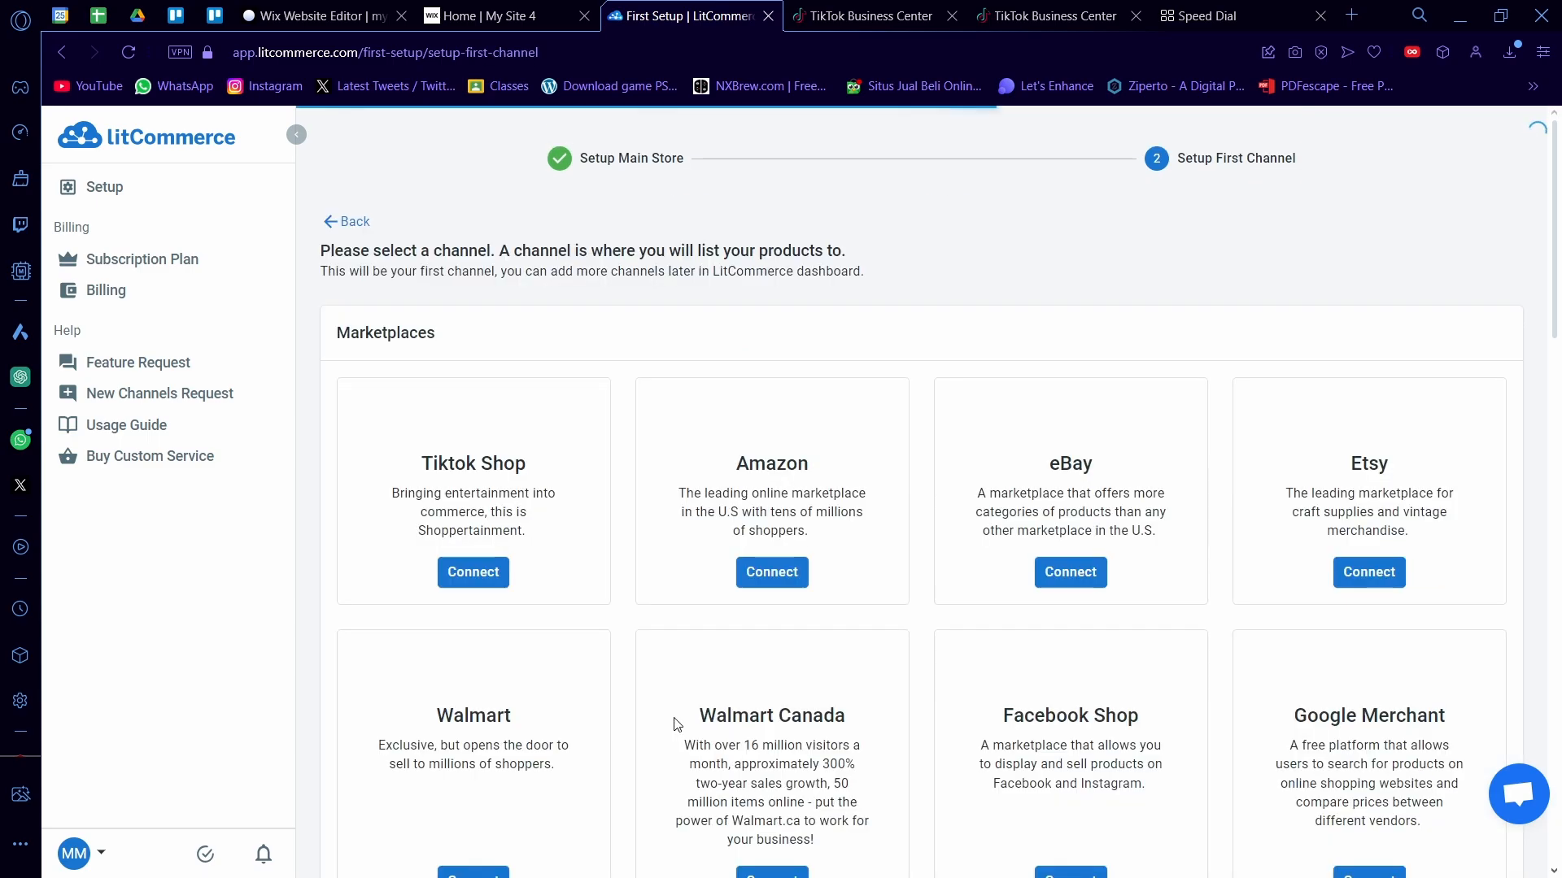
pyautogui.scroll(-2, 736, 614)
pyautogui.scroll(-5, 1143, 592)
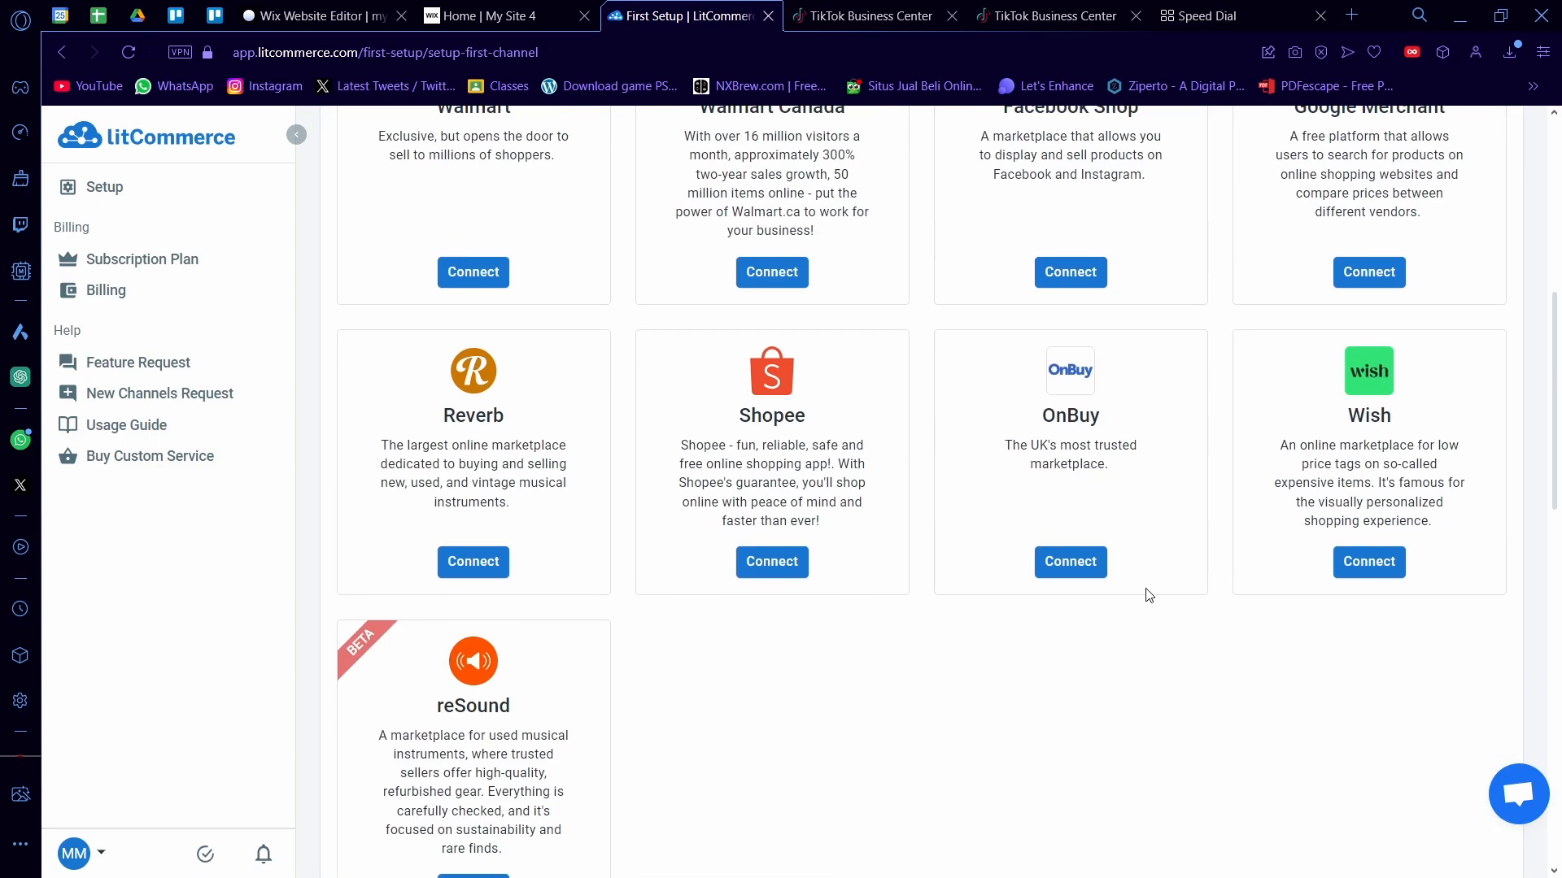
pyautogui.scroll(5, 812, 514)
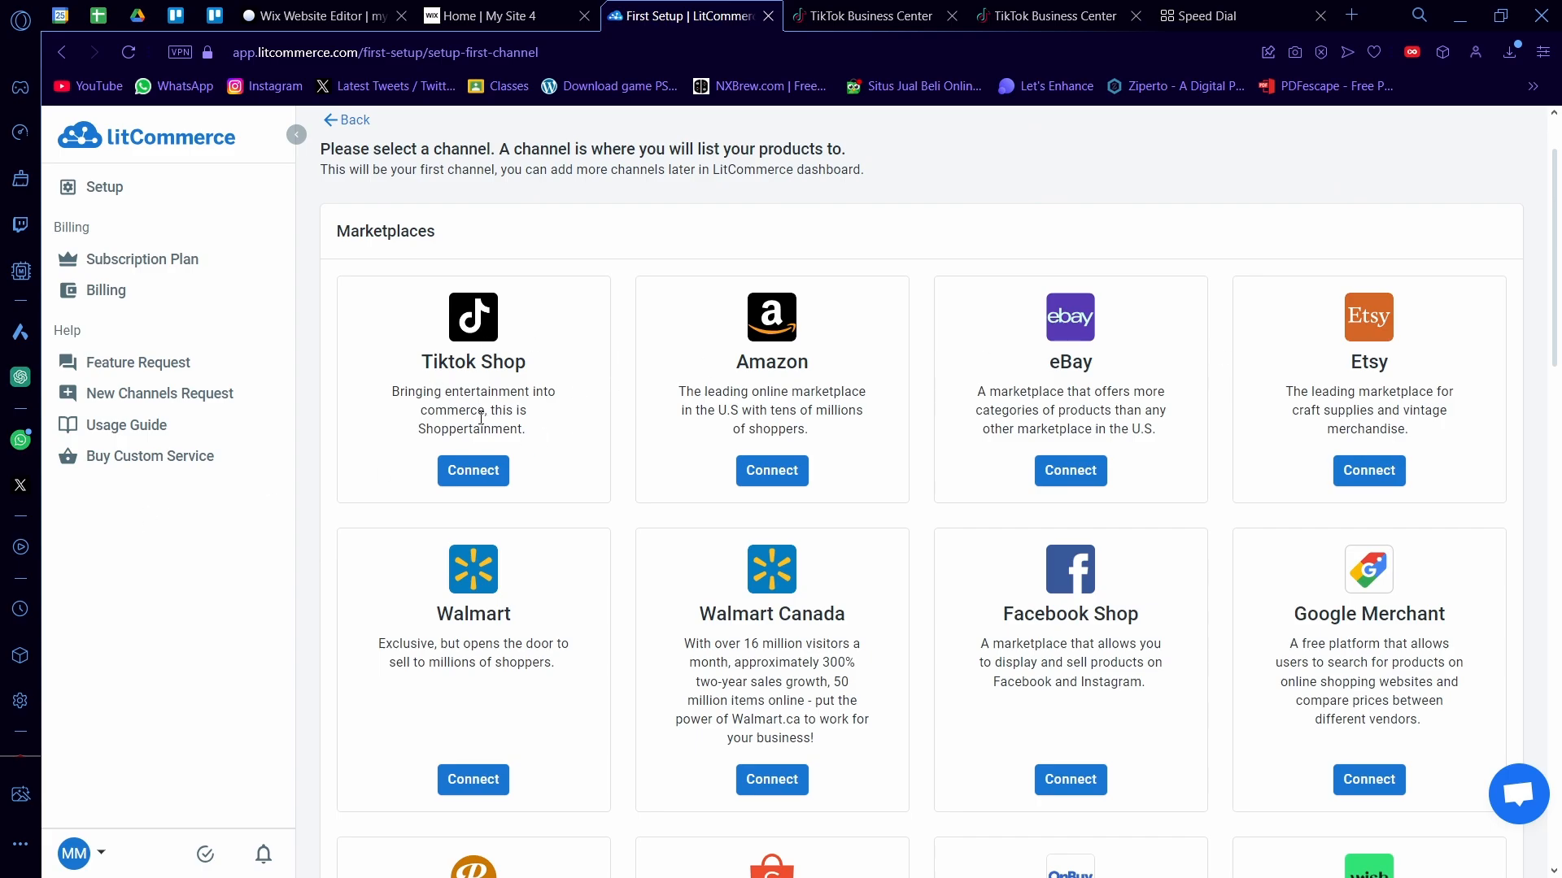
pyautogui.moveTo(421, 362); pyautogui.dragTo(533, 370)
pyautogui.click(428, 372)
pyautogui.moveTo(428, 372); pyautogui.dragTo(554, 381)
pyautogui.click(553, 376)
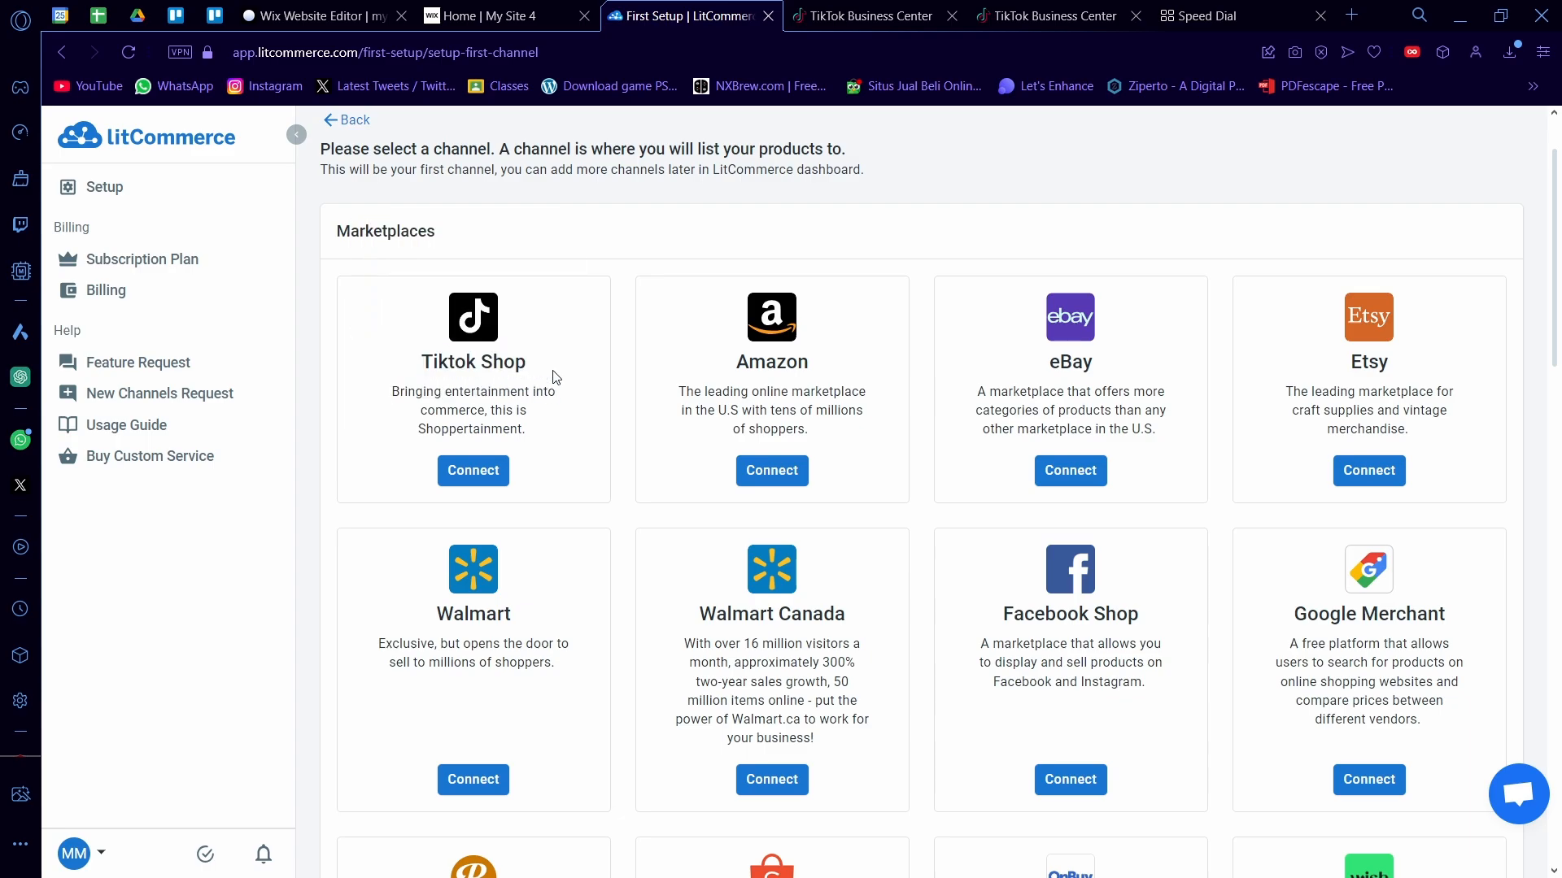
pyautogui.click(490, 474)
# Step: Name the channel "tiktok account" and proceed to connect the TikTok account
pyautogui.click(458, 349)
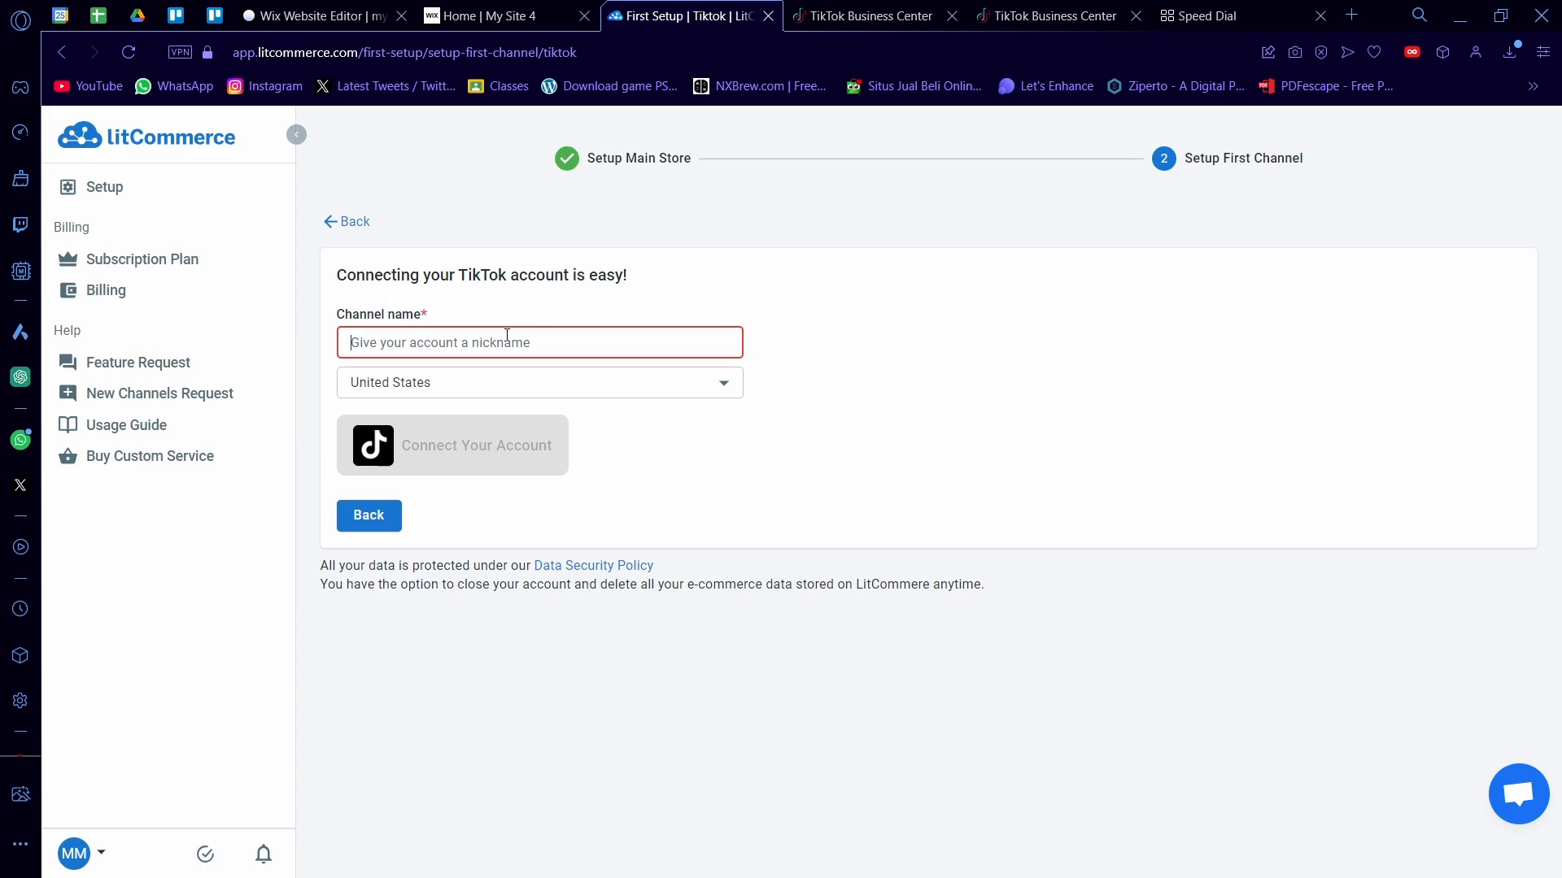
pyautogui.write('tiktok account')
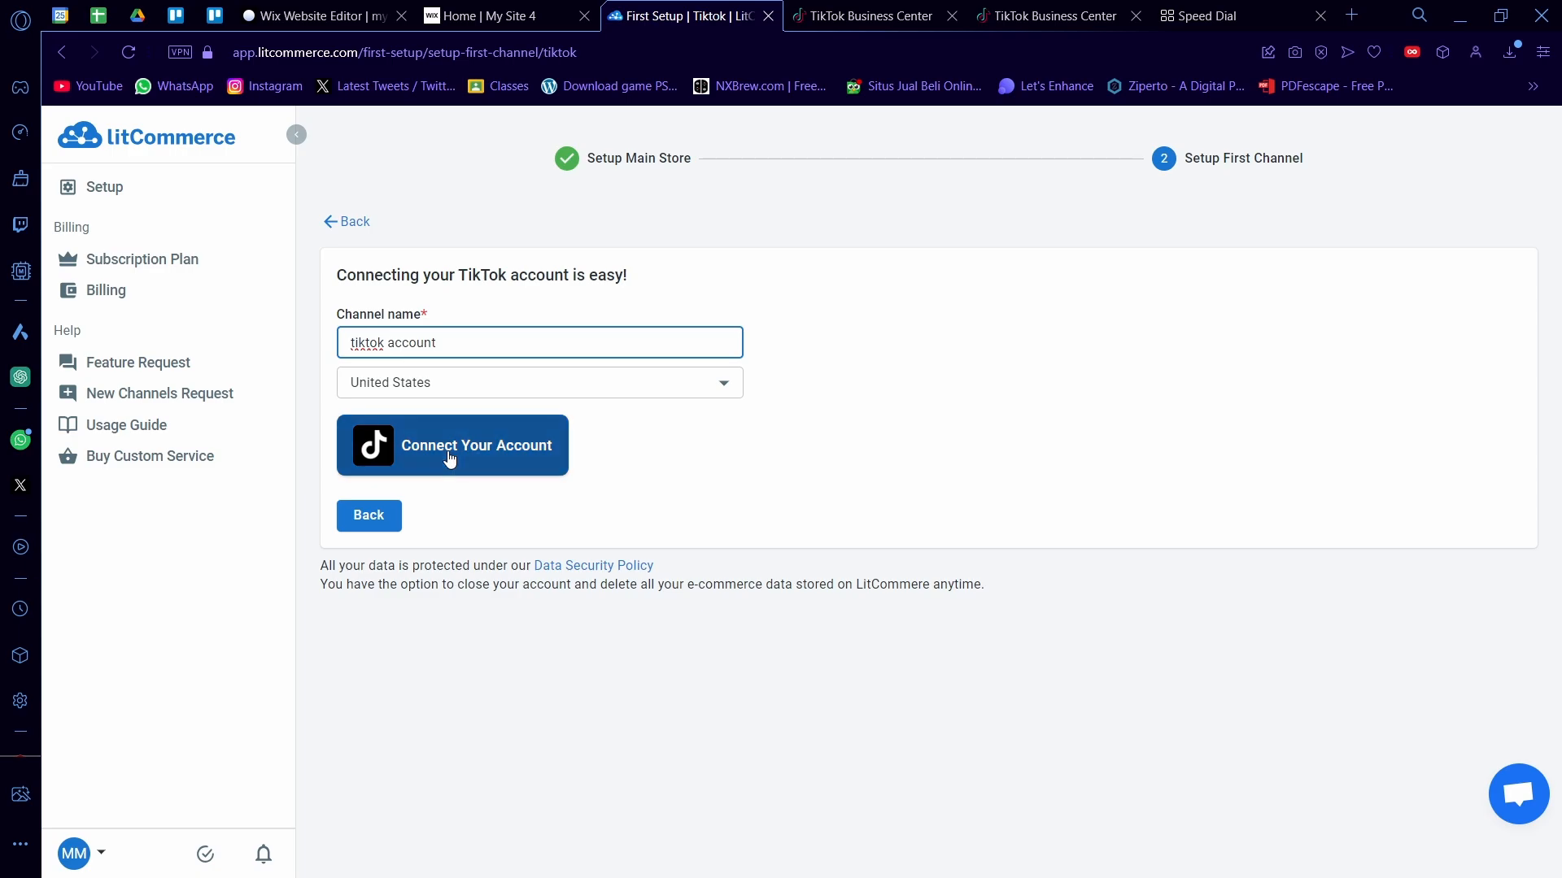
pyautogui.click(450, 459)
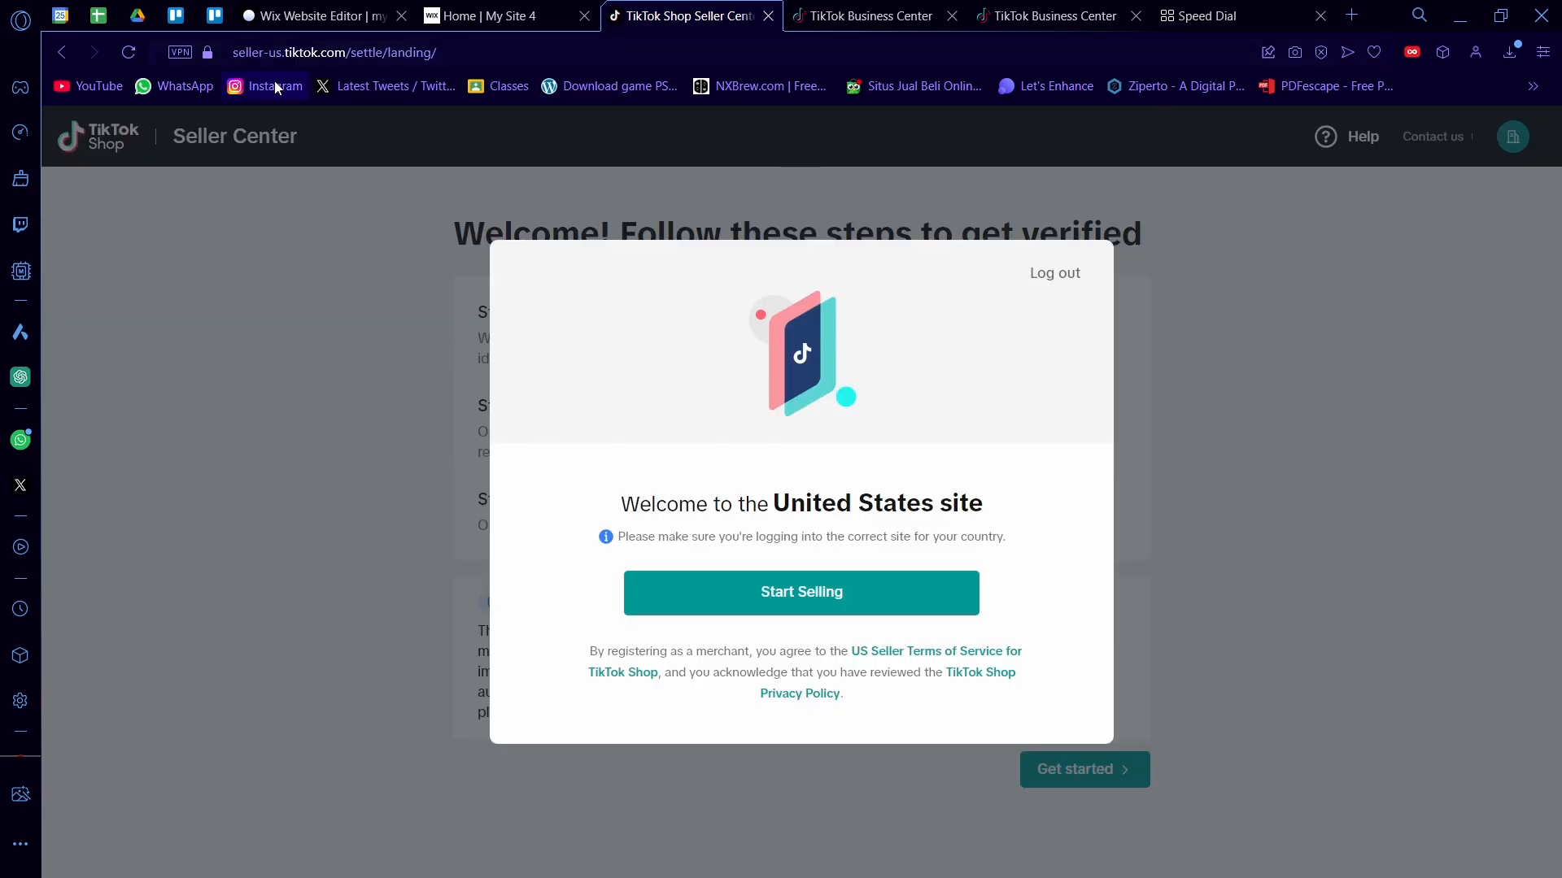
# Step: Start selling on the TikTok Shop United States site, choose Individual as the business type and submit the choice
pyautogui.click(830, 604)
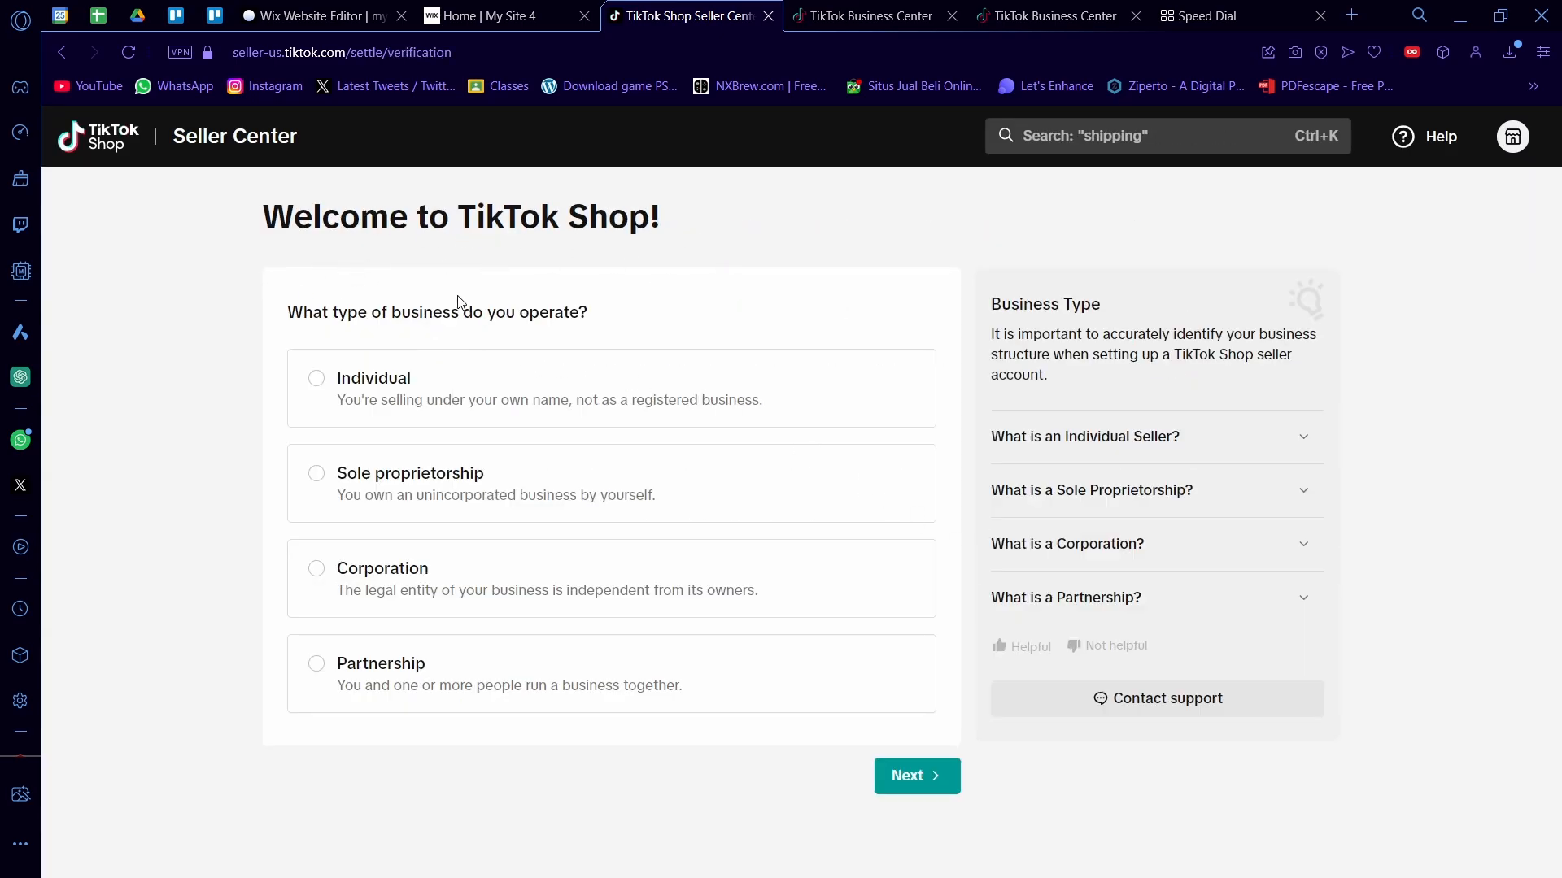
pyautogui.click(345, 395)
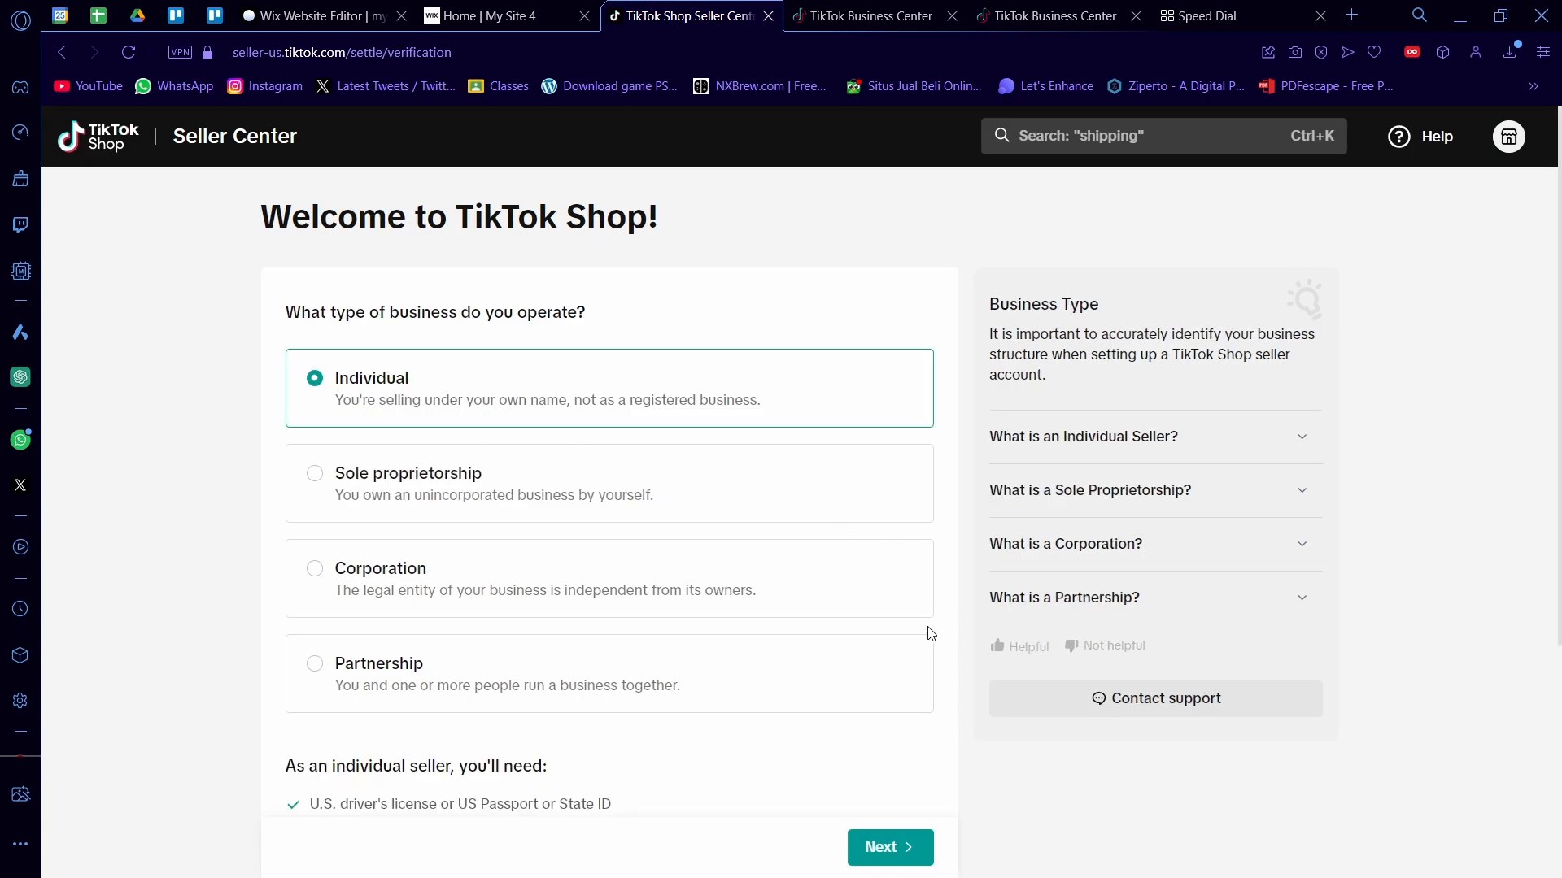
pyautogui.scroll(-1, 919, 675)
pyautogui.scroll(-2, 911, 709)
pyautogui.click(887, 846)
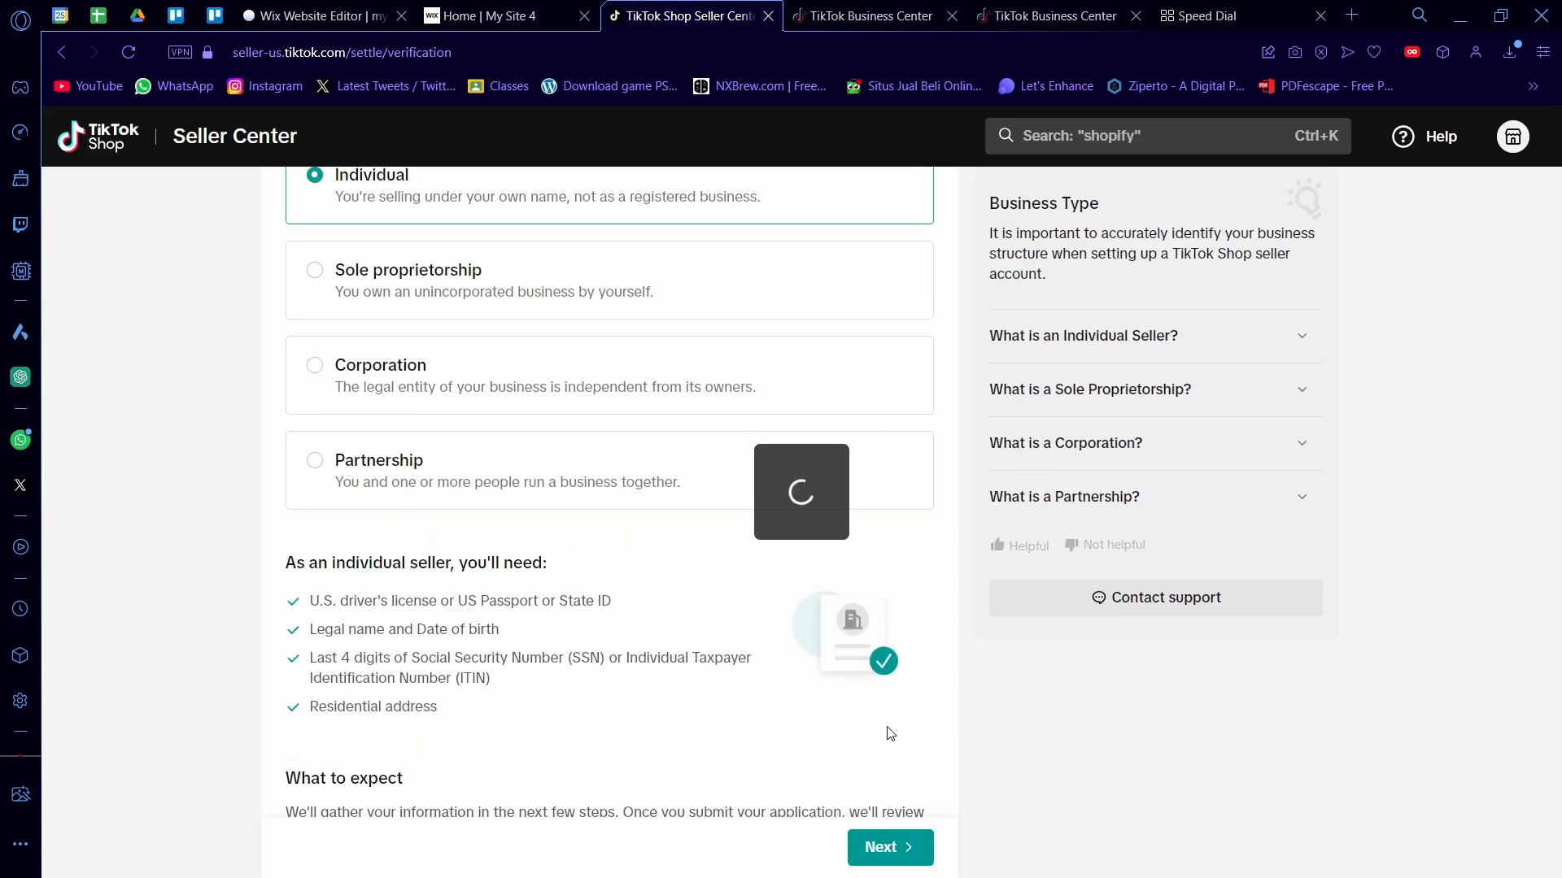